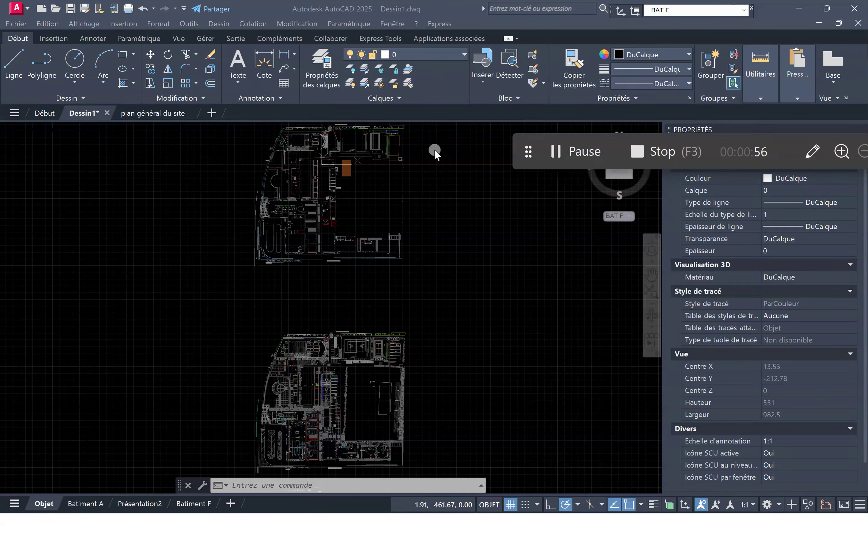
Step: Open the layer properties manager, move it over the drawing area and create a new layer named EVAC
click(325, 63)
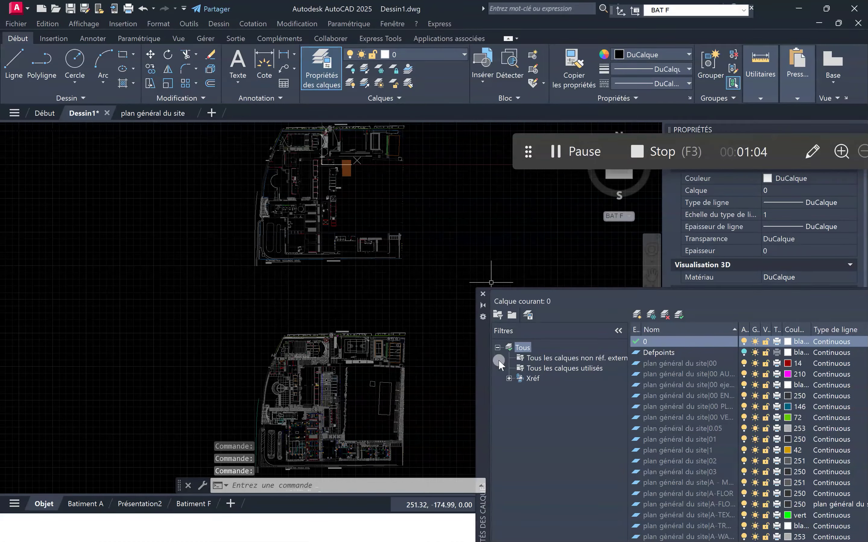
drag(481, 356, 127, 210)
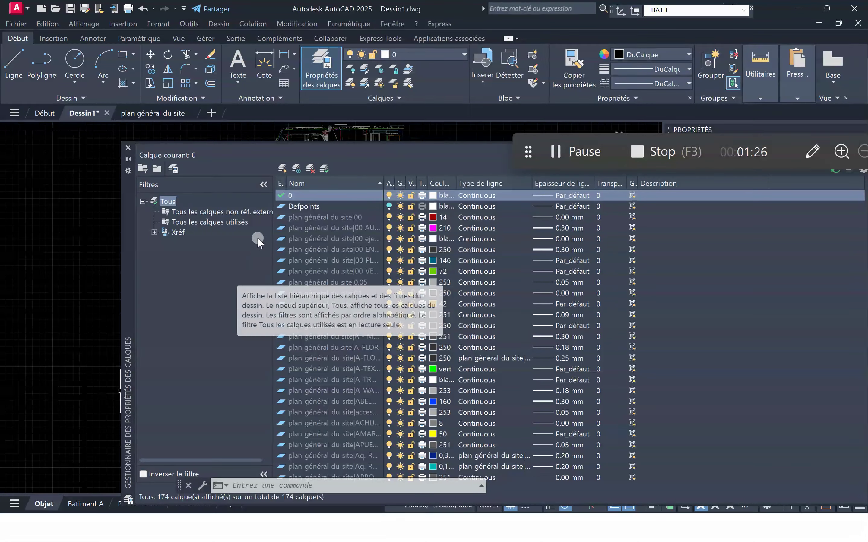
click(282, 168)
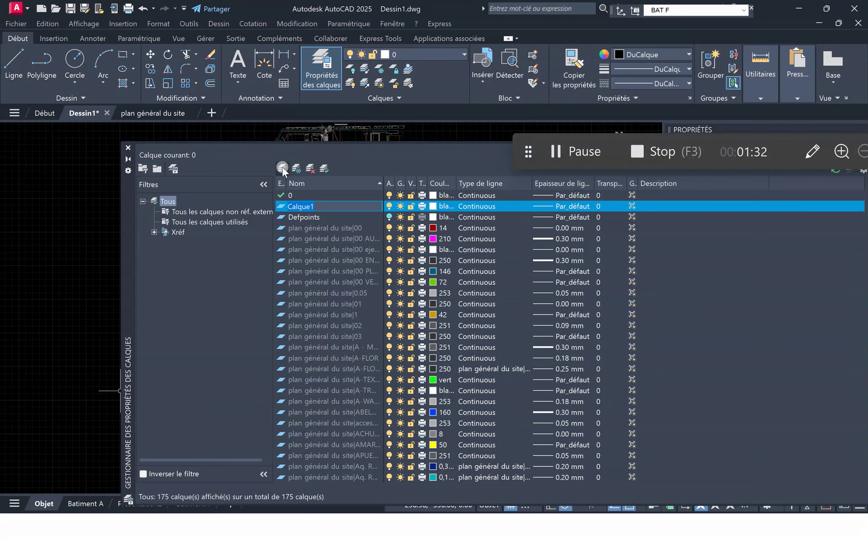
double_click(322, 206)
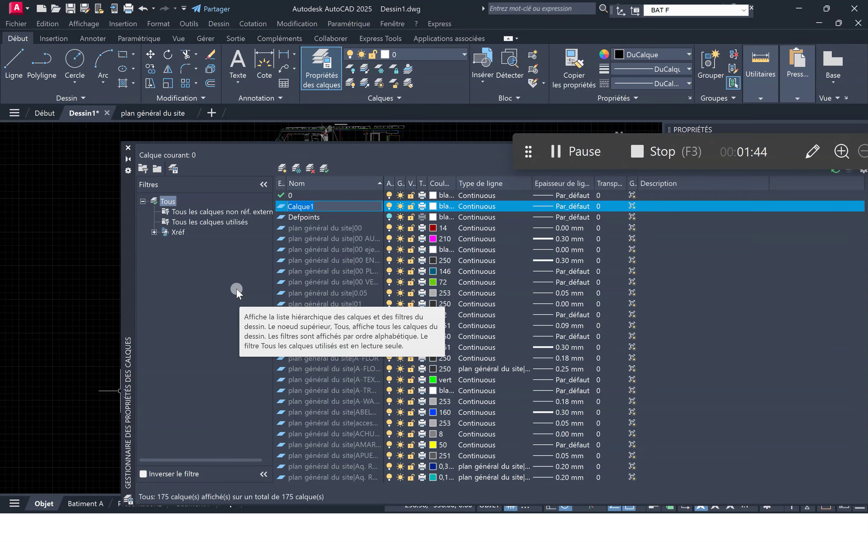
text(EVAC)
click(226, 283)
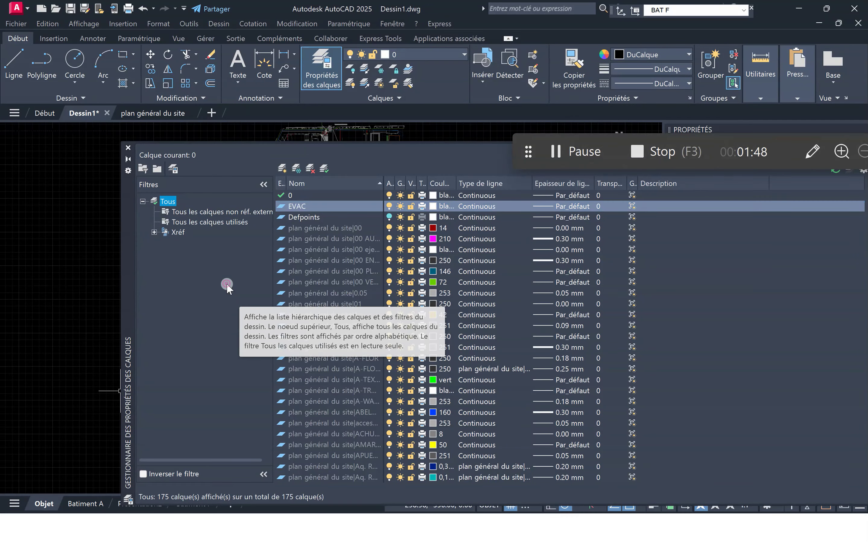
Step: Set the EVAC layer's colour to green (vert)
click(320, 206)
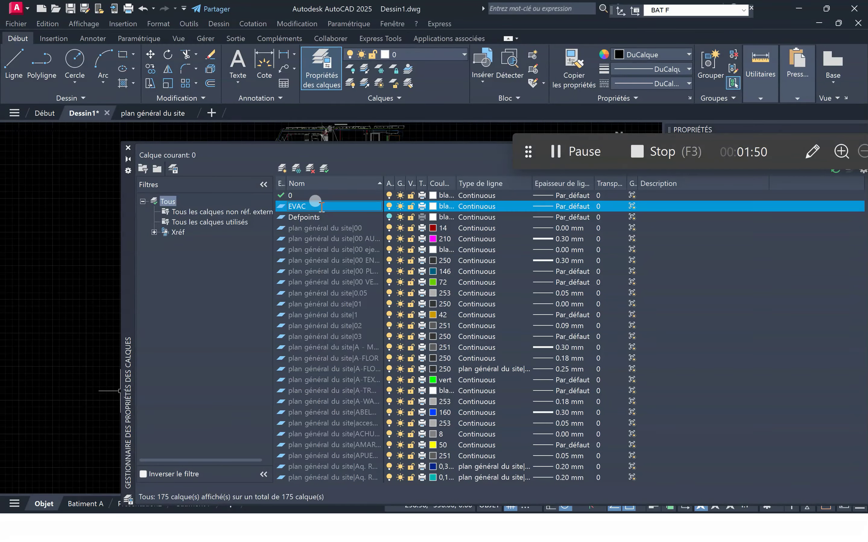
click(433, 206)
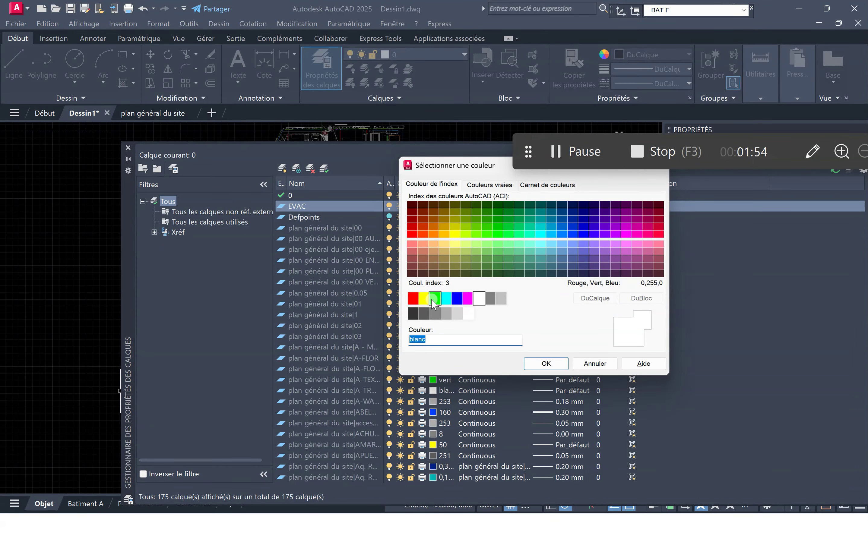
click(433, 299)
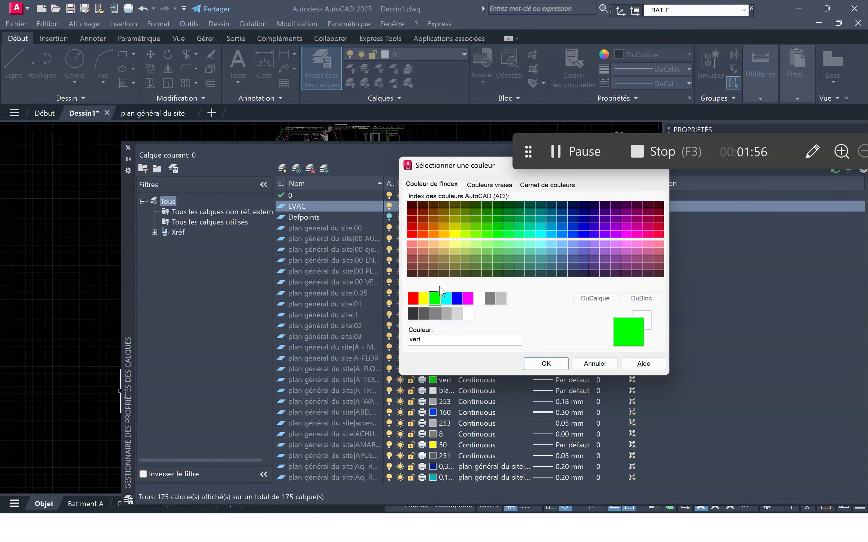
click(546, 363)
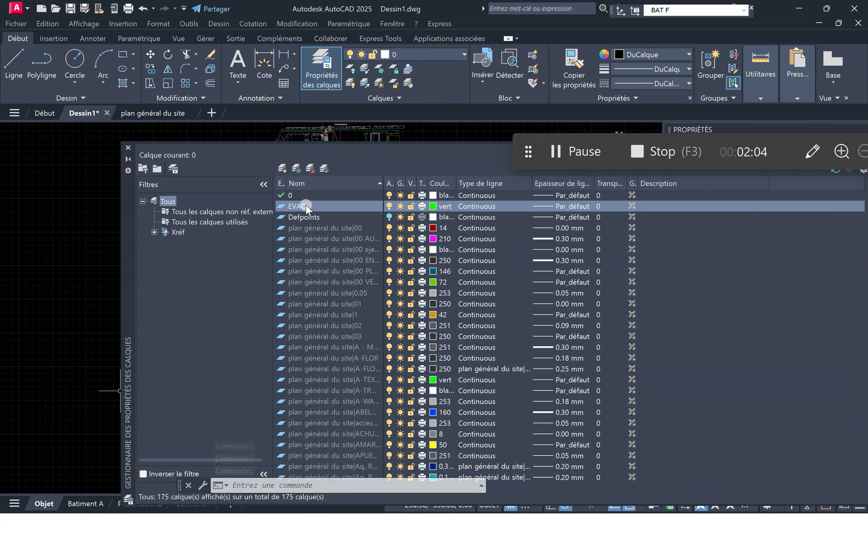
Step: Create another new layer and name it Extincteur
click(282, 169)
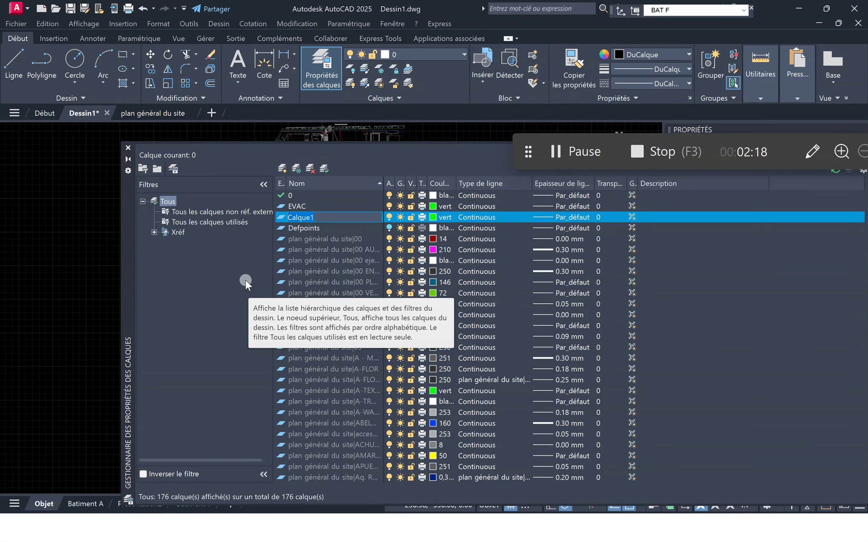
text(extincteur)
drag(322, 218, 271, 220)
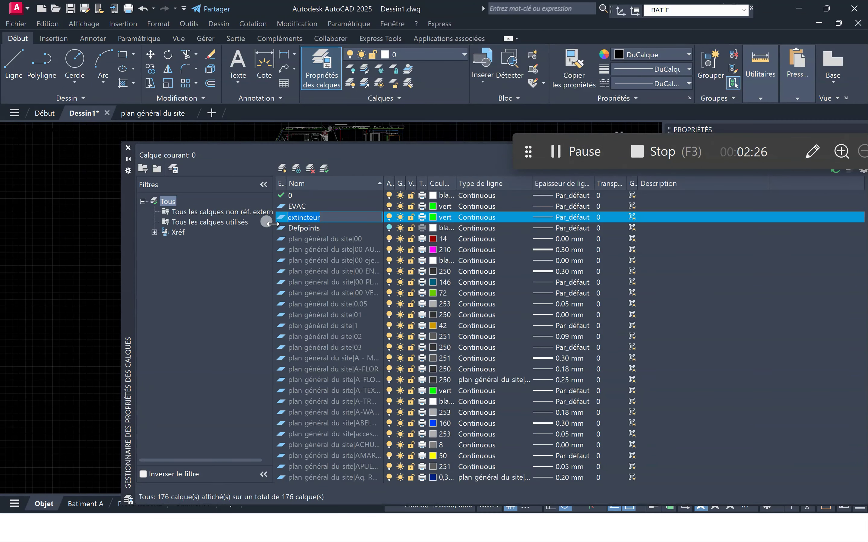
text(Extincteu)
click(221, 237)
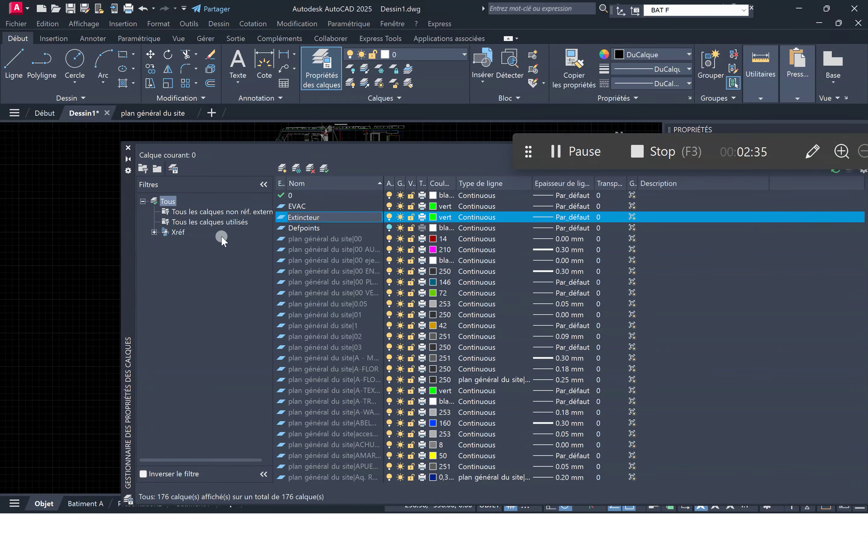
Step: Set the Extincteur layer's colour to red (rouge)
click(433, 218)
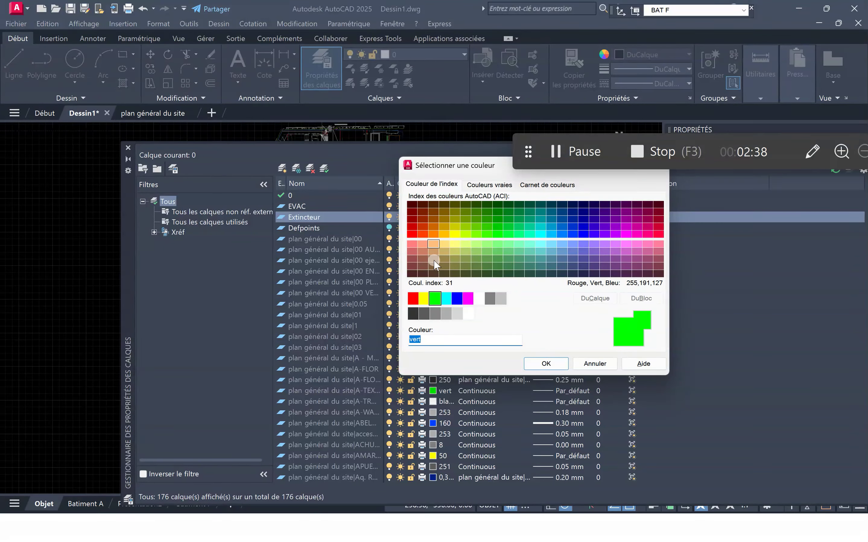
click(413, 299)
click(549, 364)
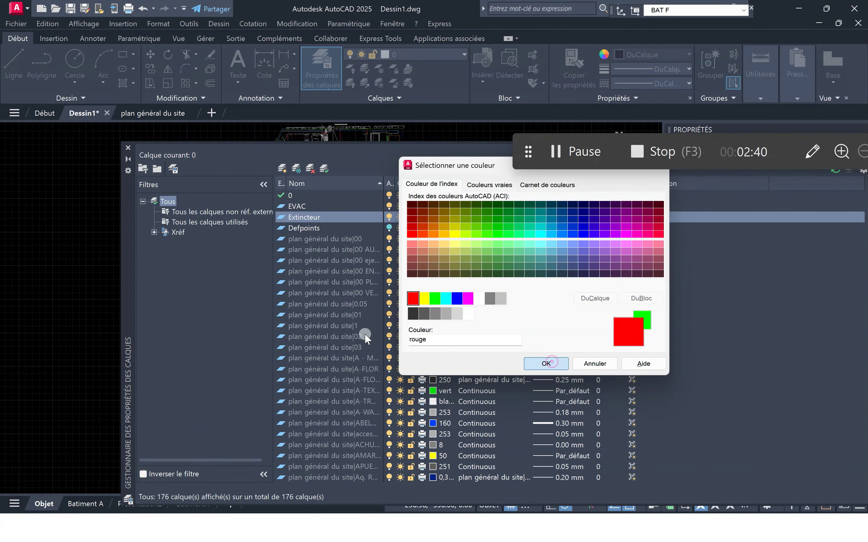
Step: Rename the red Extincteur layer in capitals as EXTINCTEUR
click(319, 218)
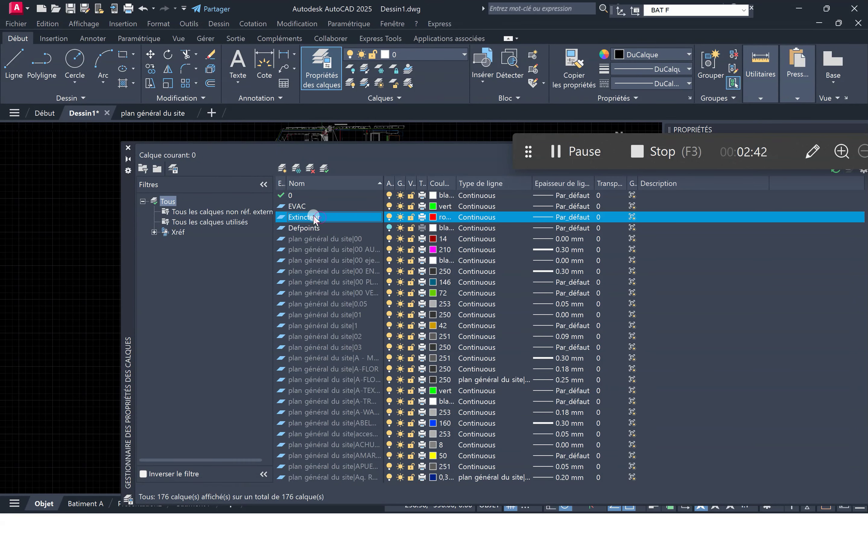
click(314, 215)
text(EXTINCTEUR)
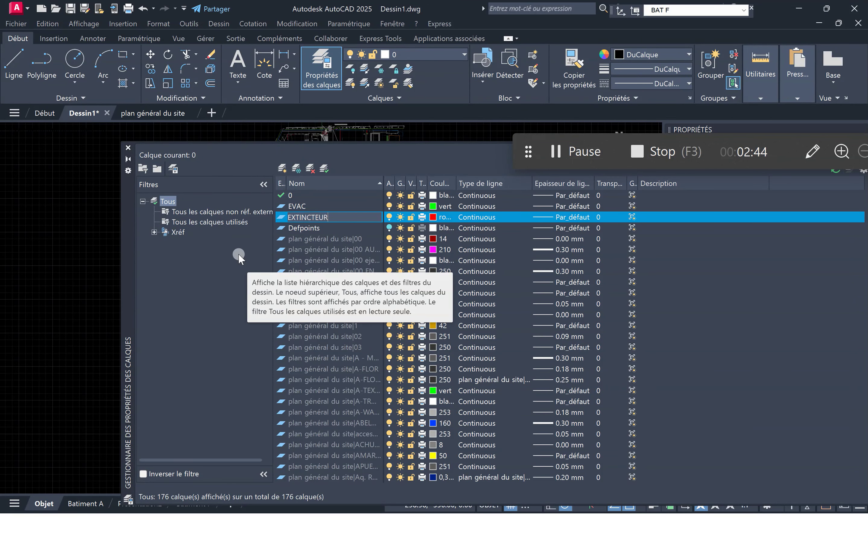
Step: Create a new layer named EQUIPEMENTS ELECTRIQUES
click(282, 168)
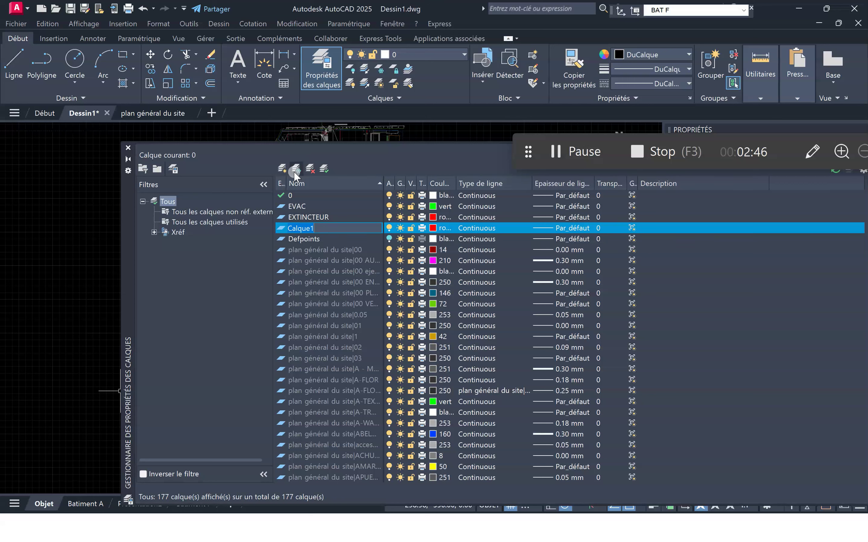
click(314, 225)
drag(320, 228, 226, 265)
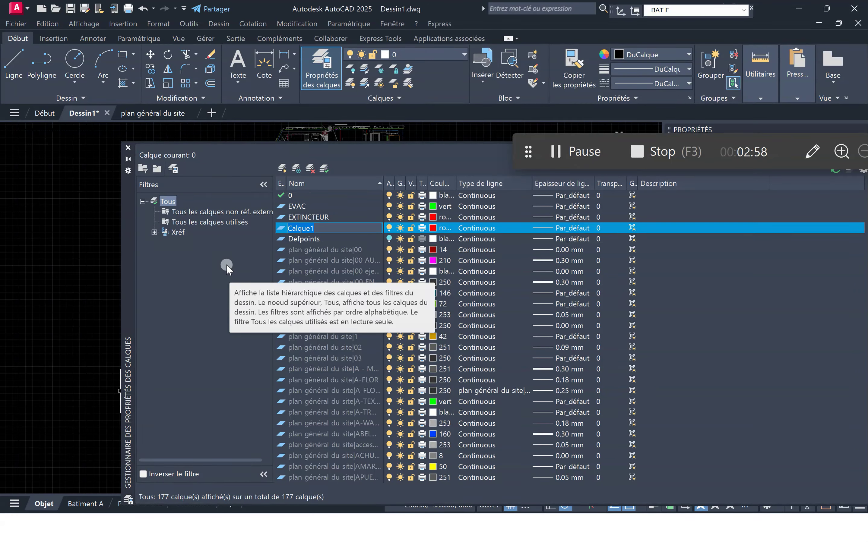
text(e)
key(BackSpace)
text(EQUIPEMENTS ELECTRIQUES)
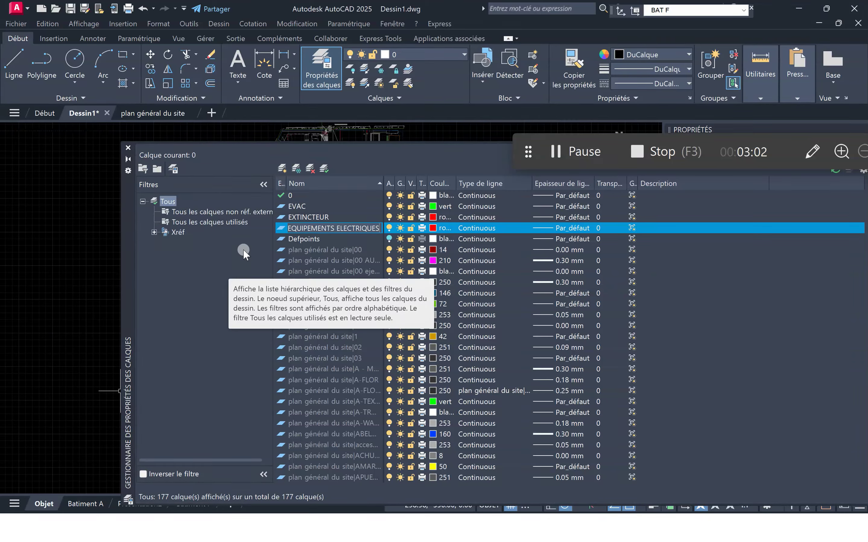
Step: Set the EQUIPEMENTS ELECTRIQUES layer's colour to yellow (jaune)
click(434, 227)
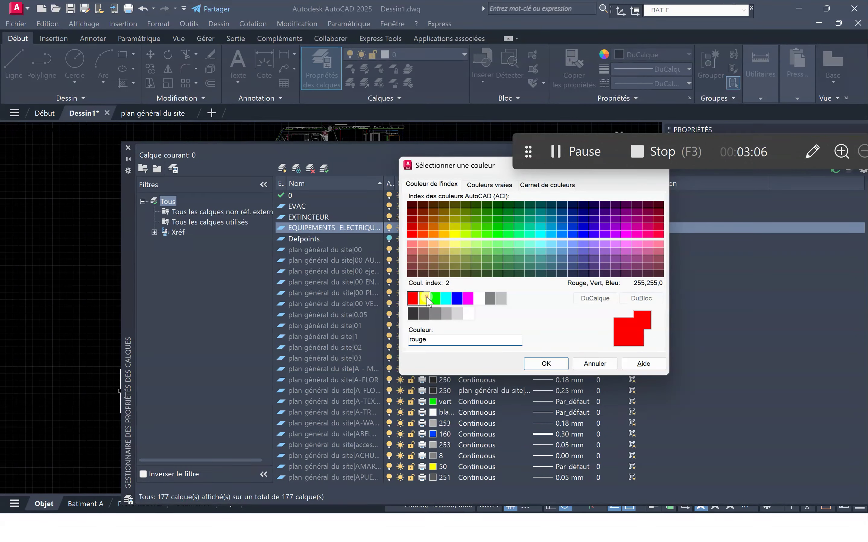
click(424, 298)
click(552, 364)
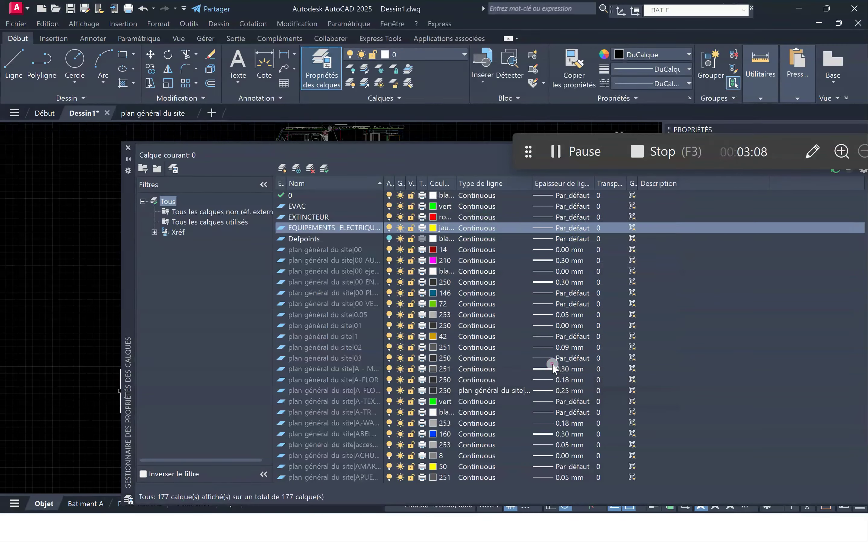
Step: Set the EQUIPEMENTS ELECTRIQUES layer's colour to the orange index colour 40
click(434, 229)
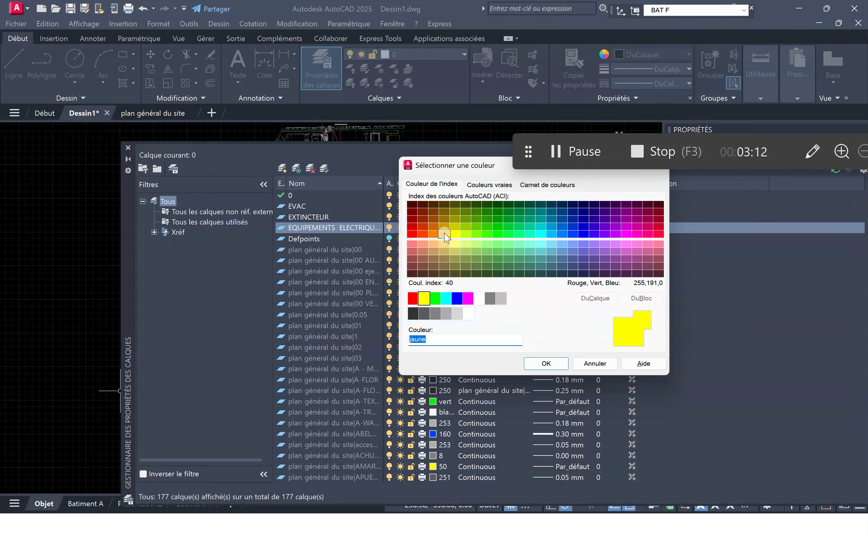
click(444, 234)
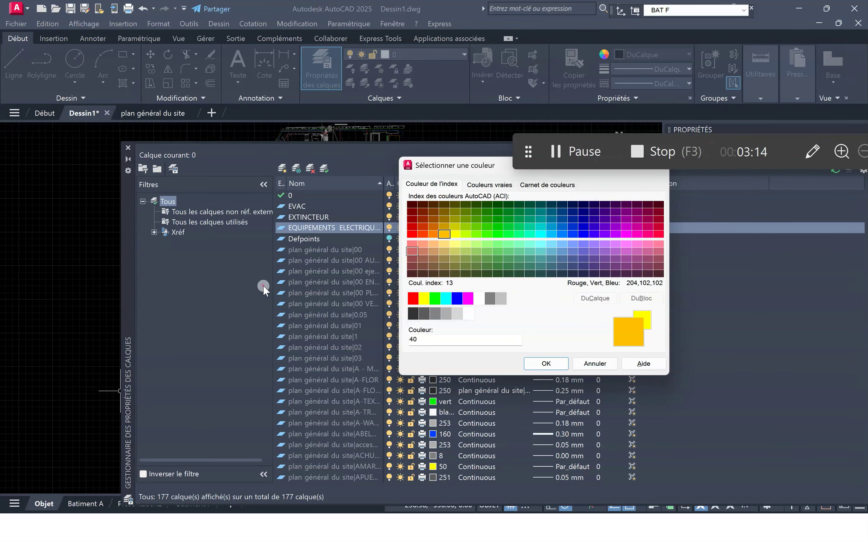
click(546, 363)
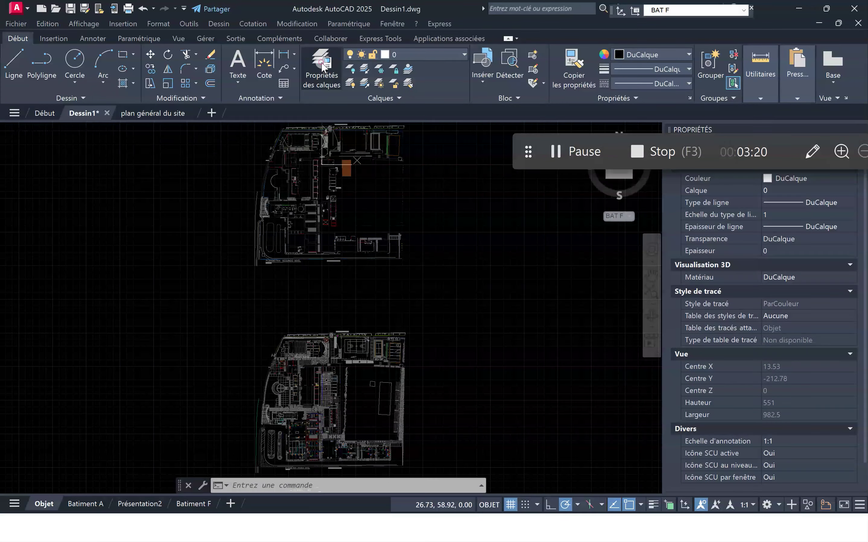
Step: Reopen the layer properties manager and create a new layer named ANNOTATIONS
click(321, 72)
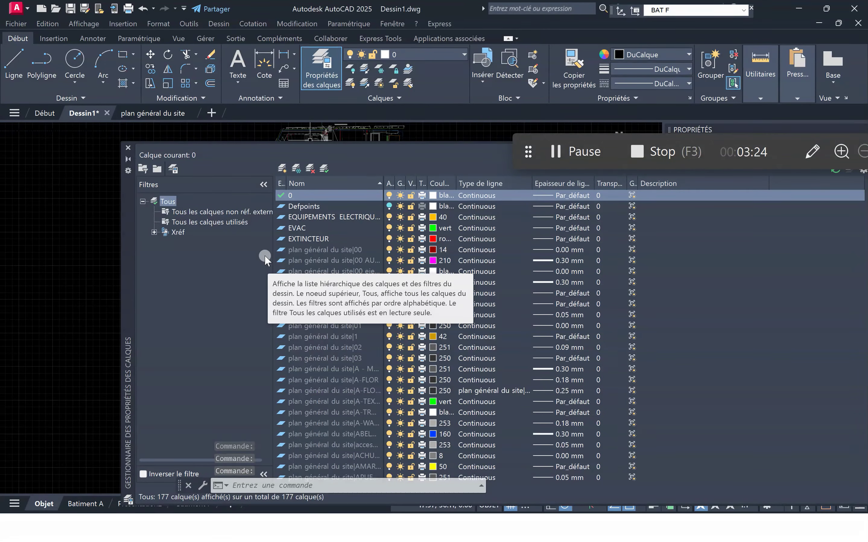
click(282, 169)
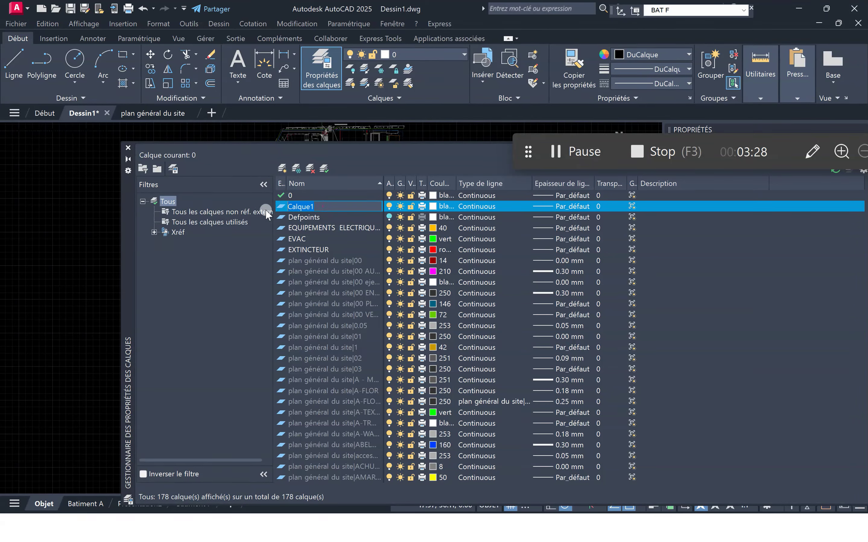
text(A)
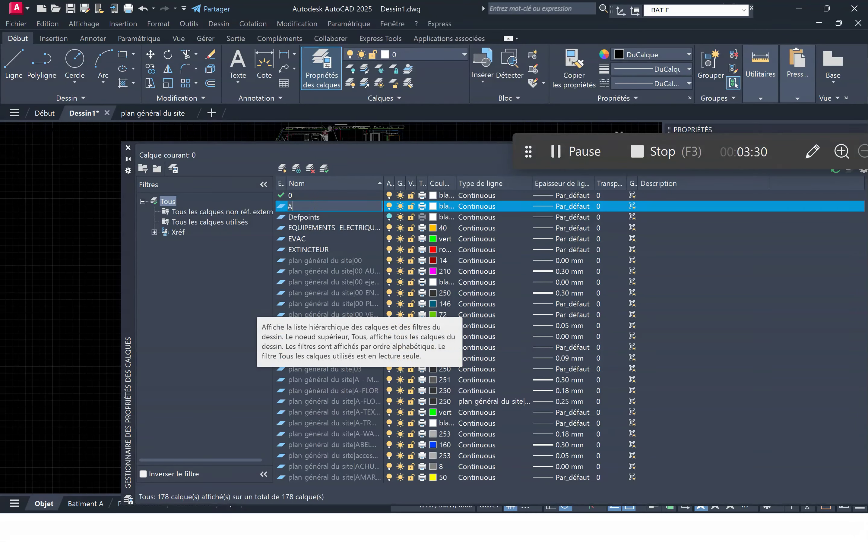
text(NNOTATIONS)
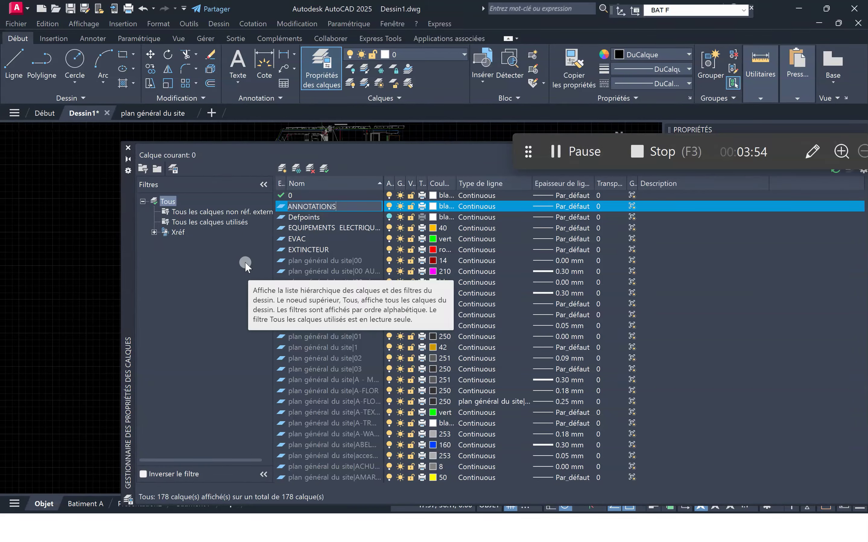
Step: Create a new layer named PRESENTATION
click(282, 167)
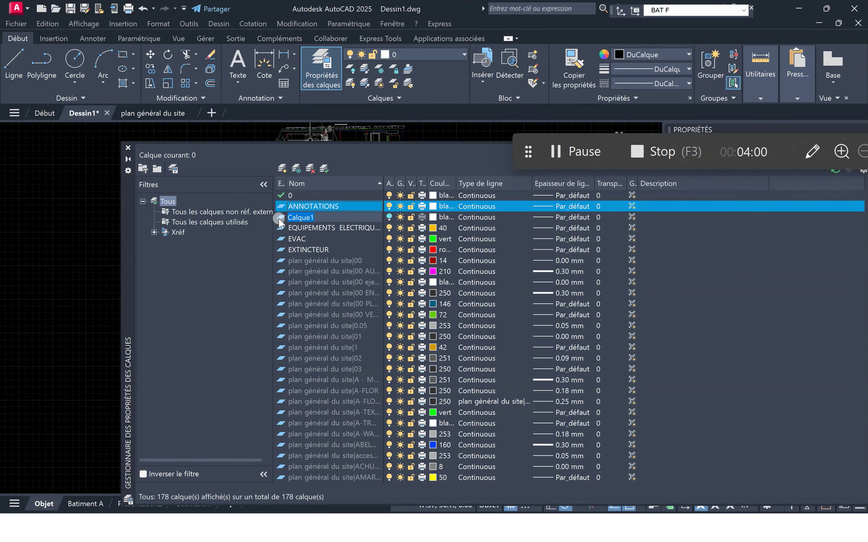
text(PRESENTATION)
key(Return)
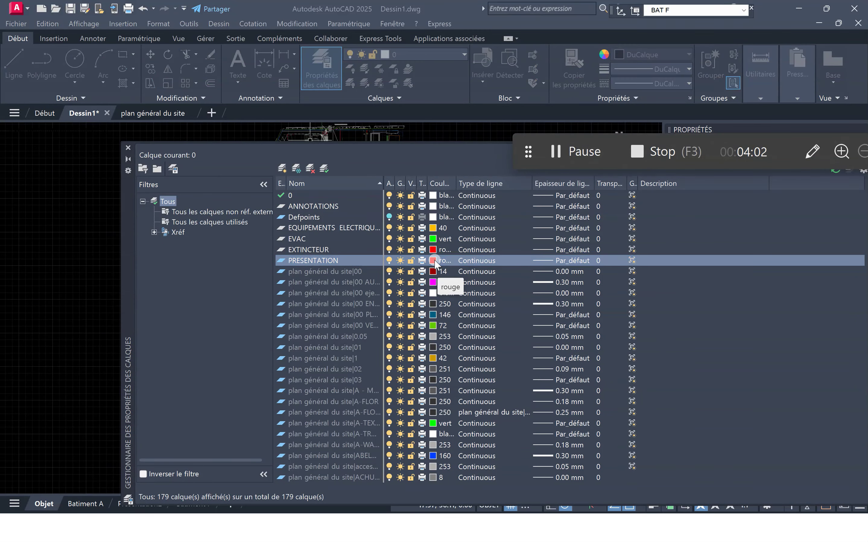
Step: Set the PRESENTATION layer's colour to white (blanc)
click(434, 260)
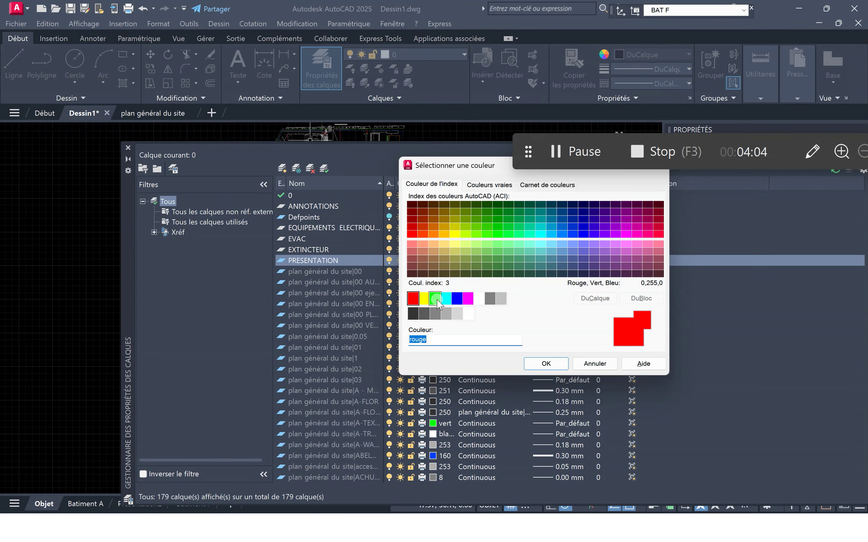
click(480, 299)
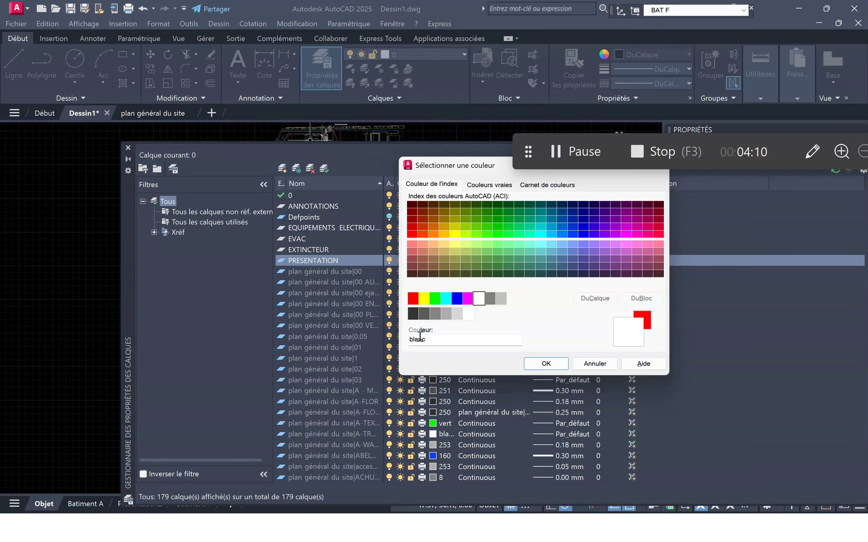
click(470, 315)
click(481, 300)
click(546, 363)
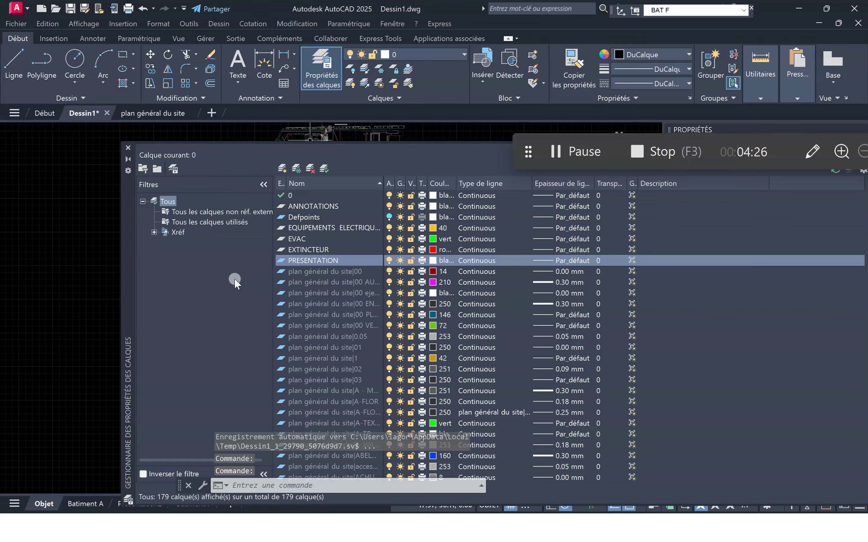
Step: Close the layer properties manager and switch to the Batiment A layout
click(127, 148)
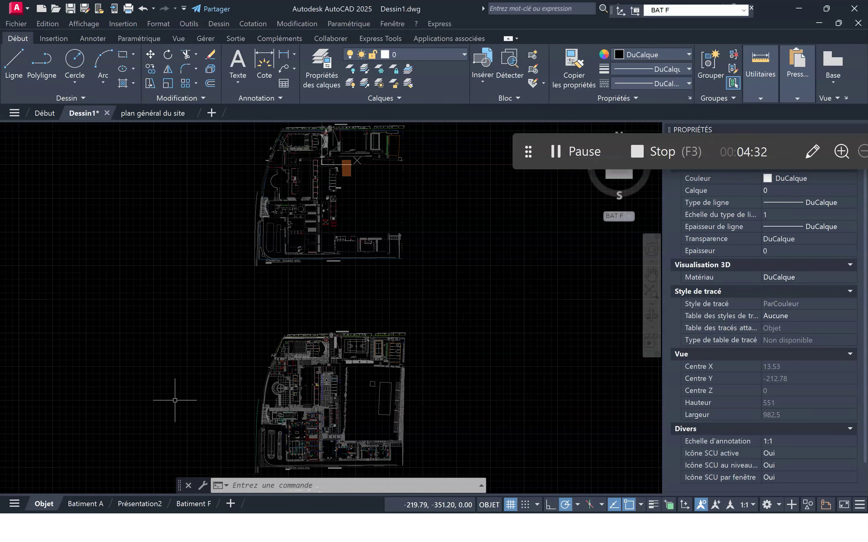
click(86, 504)
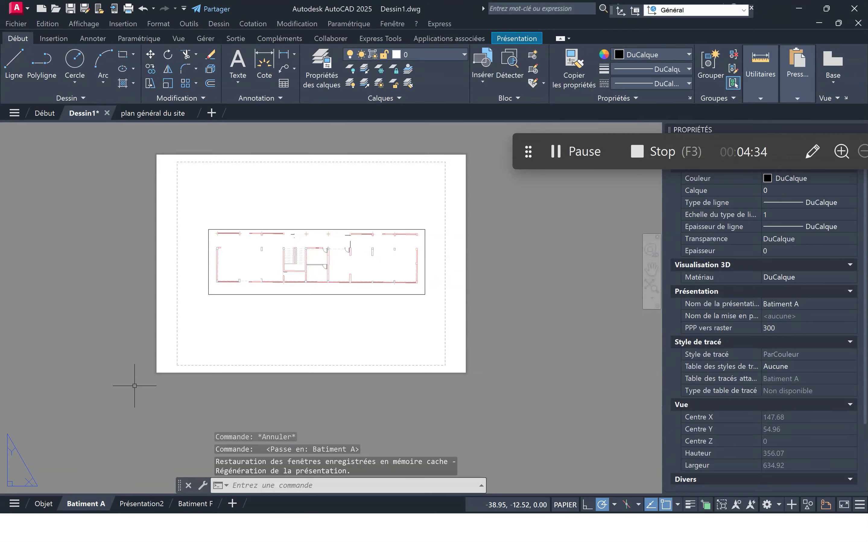
Step: Move the floor plan viewport on the Batiment A layout to the PRESENTATION layer
click(177, 251)
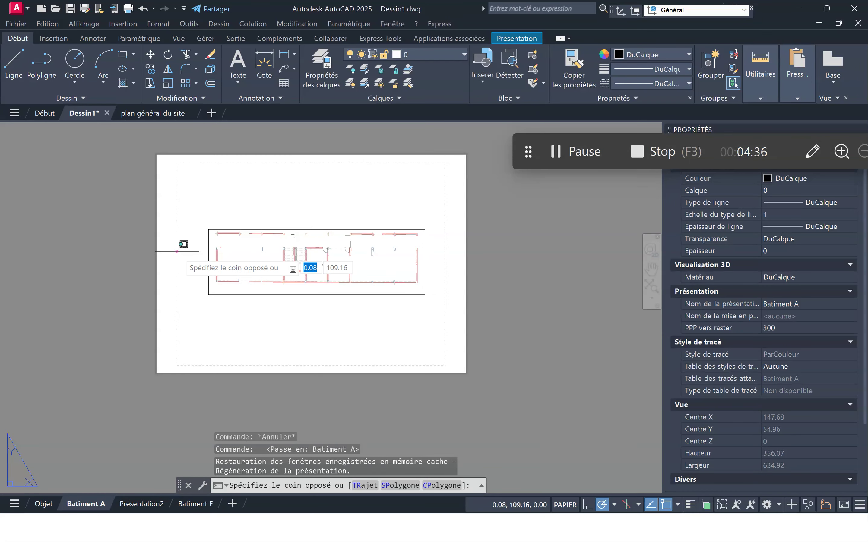
click(178, 252)
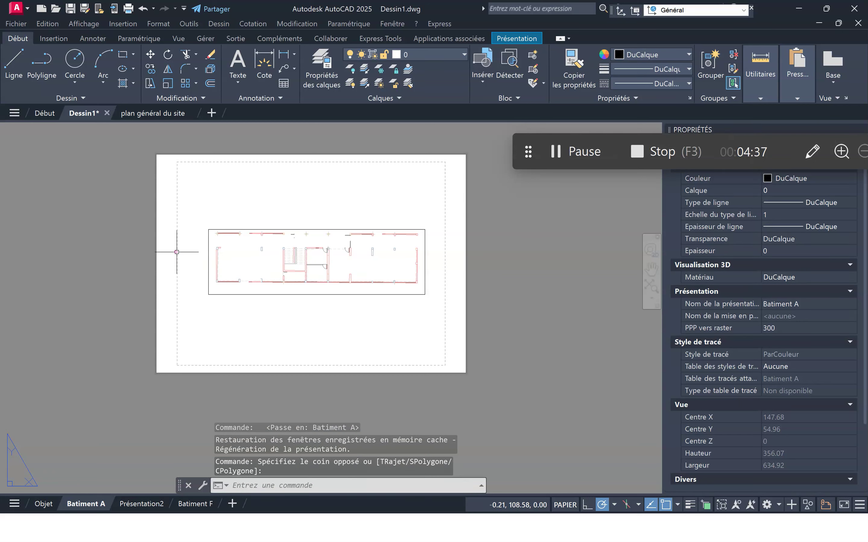
click(210, 257)
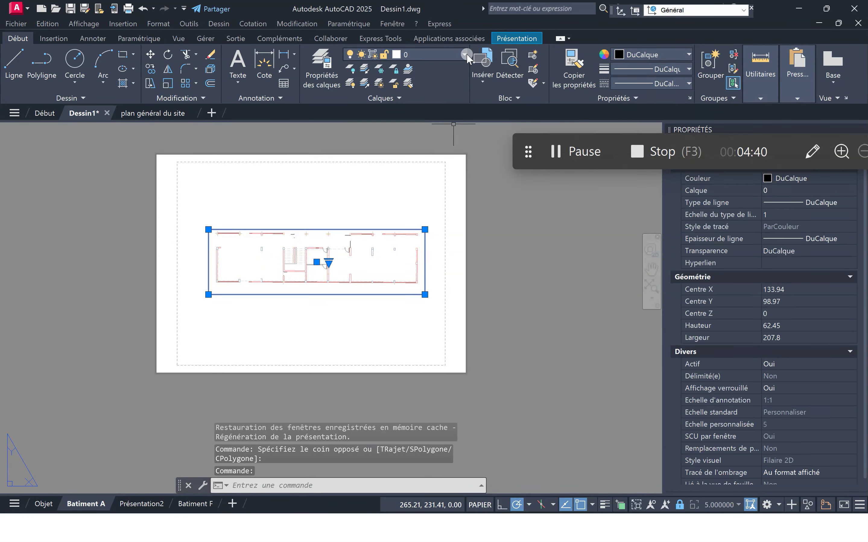
click(450, 52)
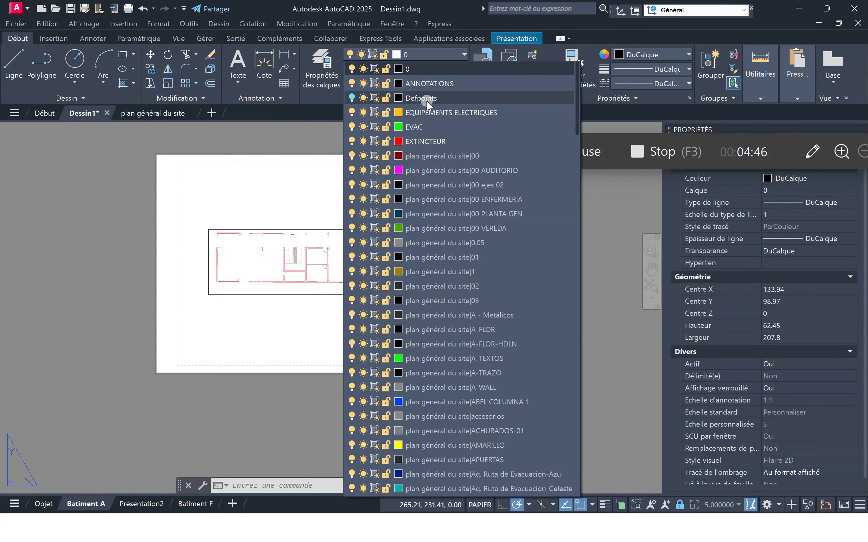
scroll(438, 322, down, 15)
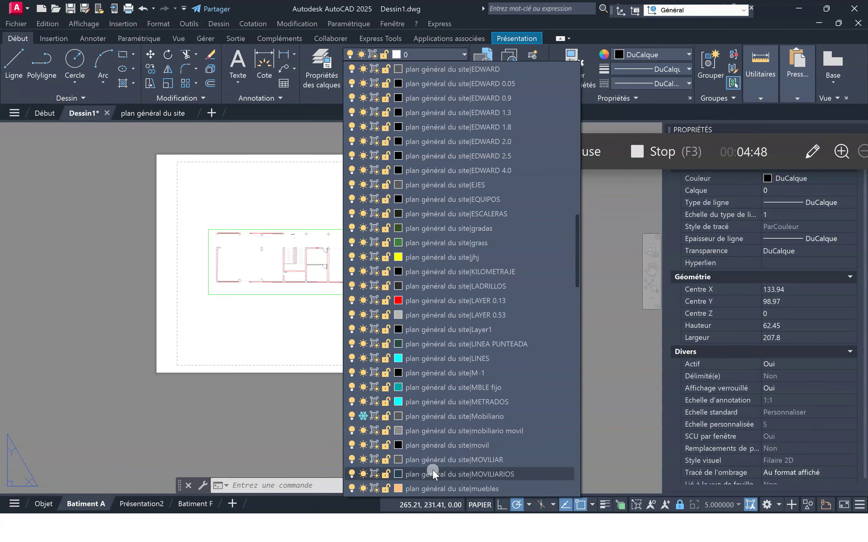
scroll(432, 477, down, 20)
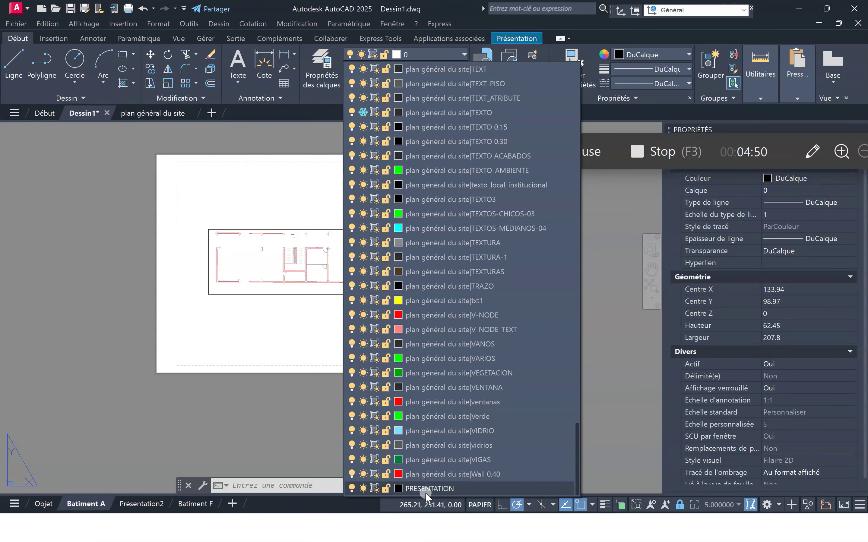
click(429, 488)
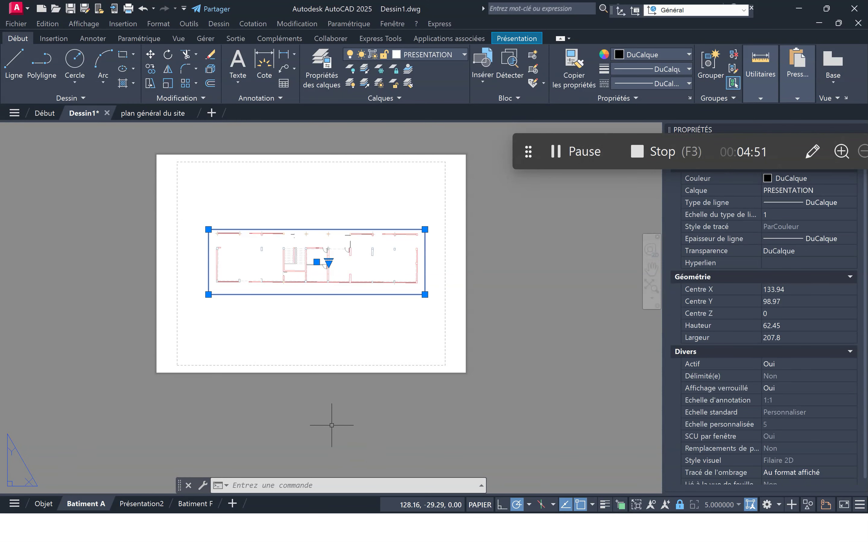
click(303, 355)
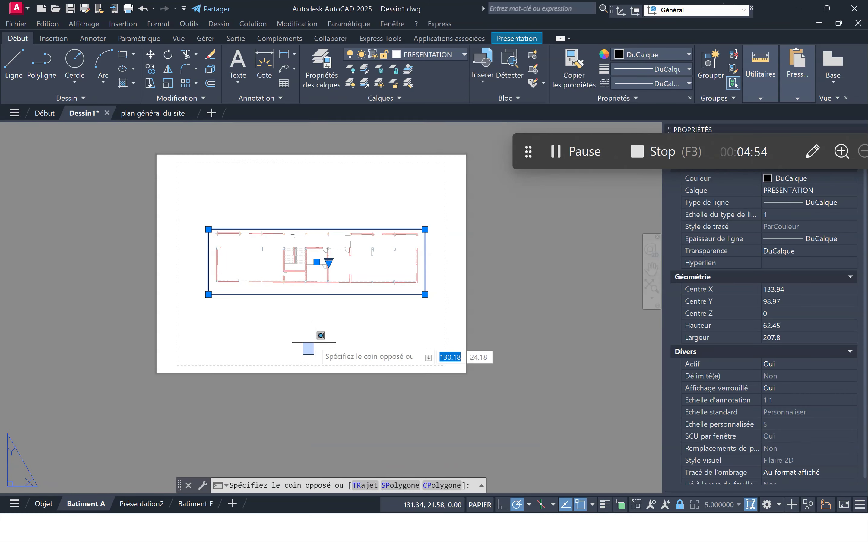
click(308, 335)
Step: Switch to the Batiment F layout and move its viewport to the PRESENTATION layer
click(195, 504)
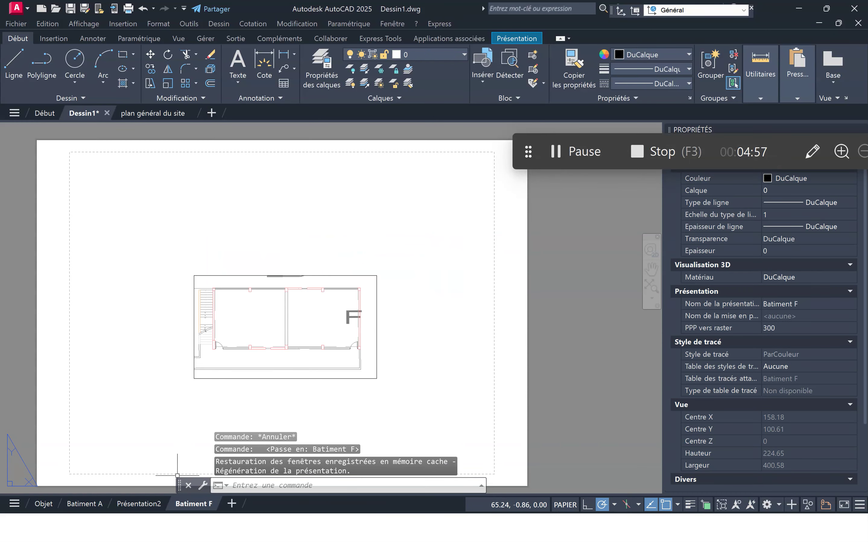
click(320, 276)
click(445, 53)
scroll(448, 425, down, 5)
scroll(431, 432, down, 15)
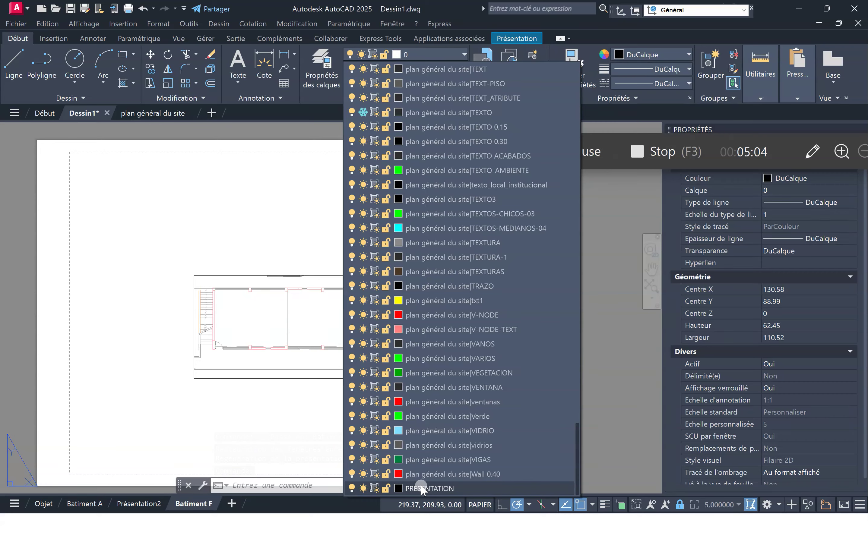
click(418, 489)
click(269, 428)
click(259, 442)
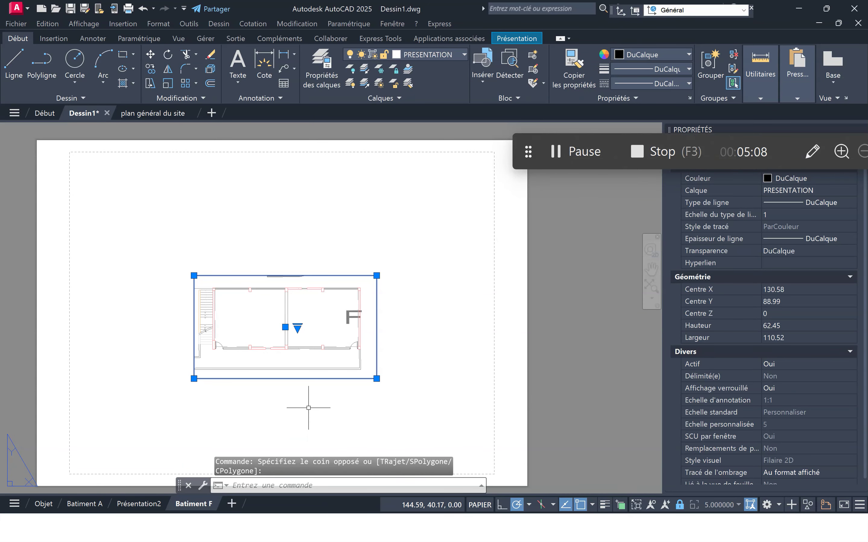
Step: Return to model space, restore the BAT A coordinate system and frame building A
click(43, 504)
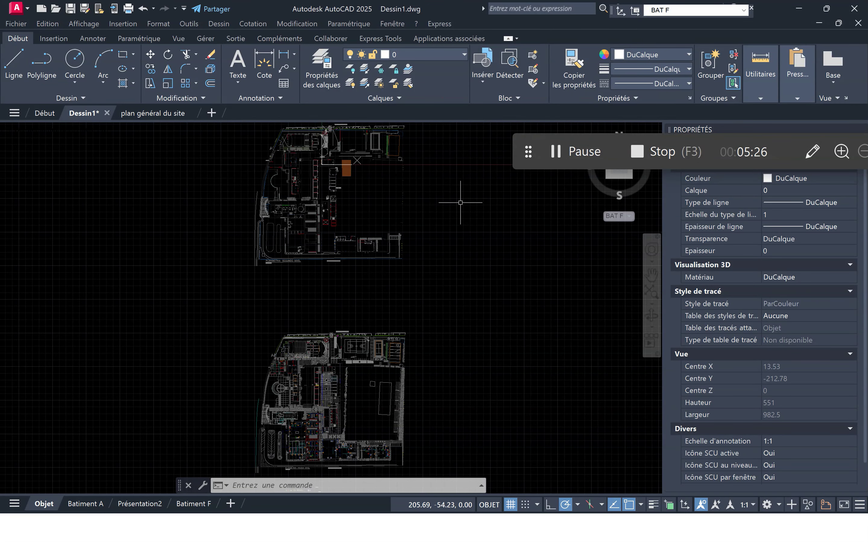
middle_drag(456, 191, 444, 235)
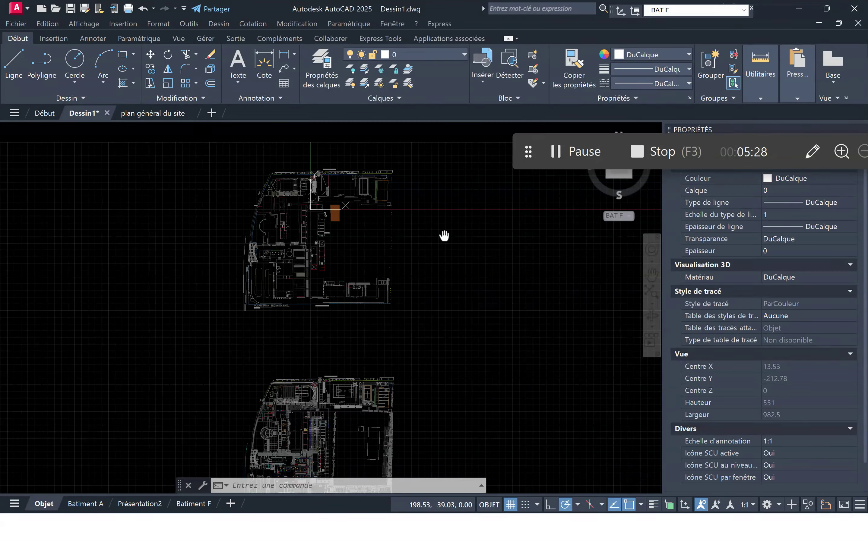
click(630, 217)
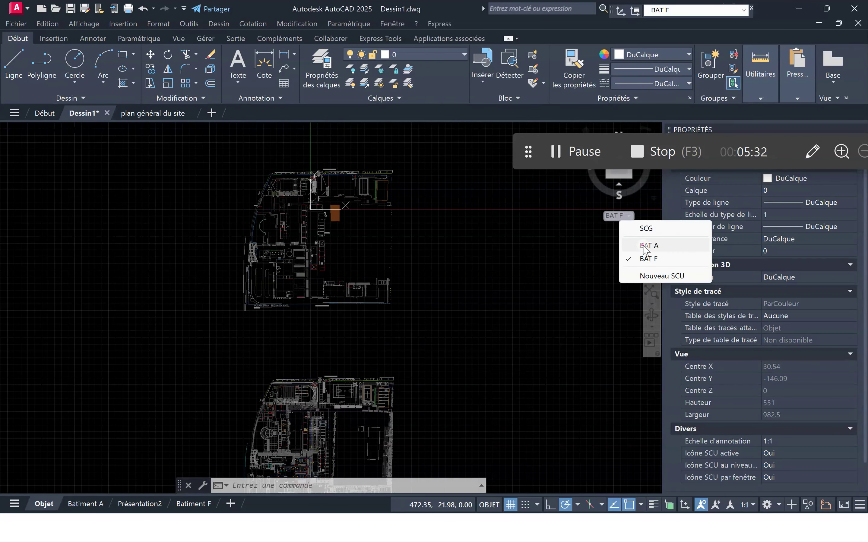
click(649, 246)
middle_drag(304, 333, 319, 322)
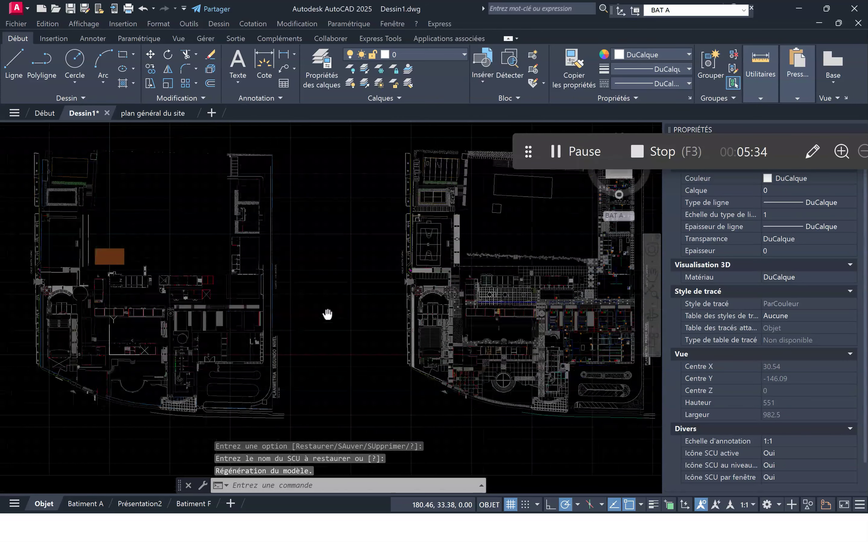
scroll(455, 271, up, 9)
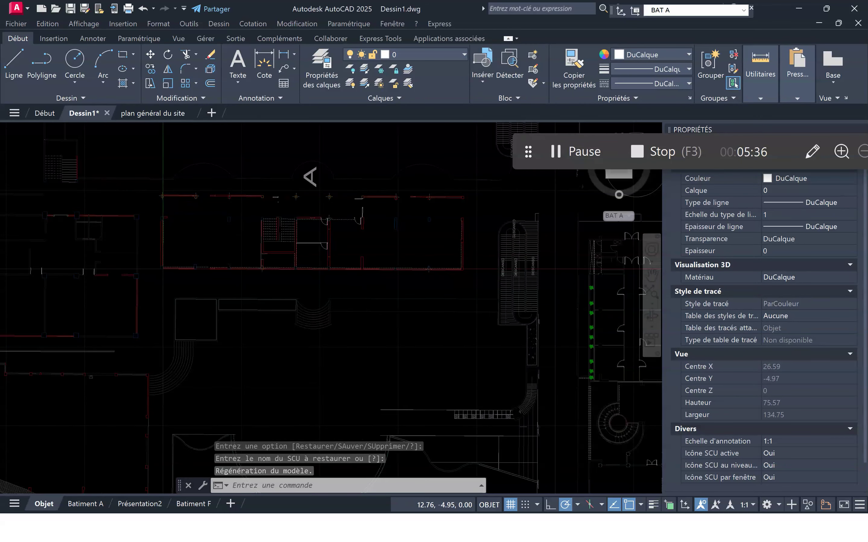
scroll(263, 307, up, 4)
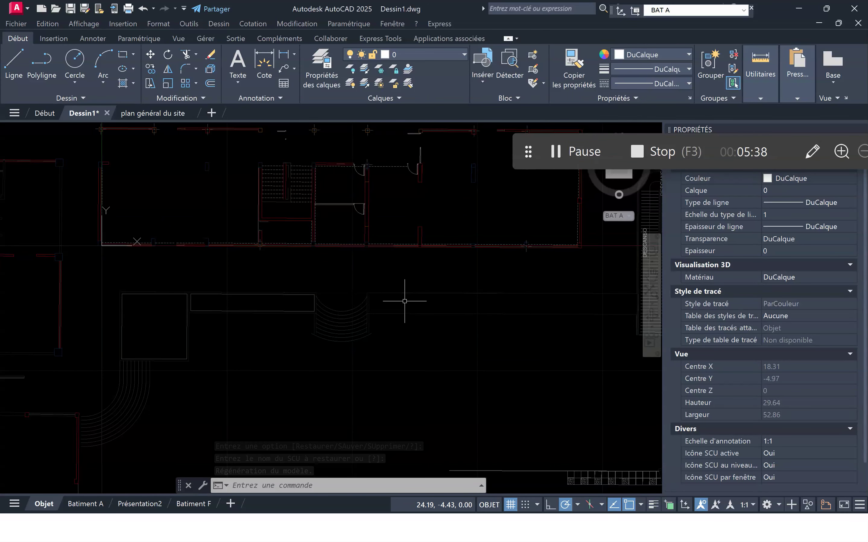
middle_drag(402, 301, 396, 388)
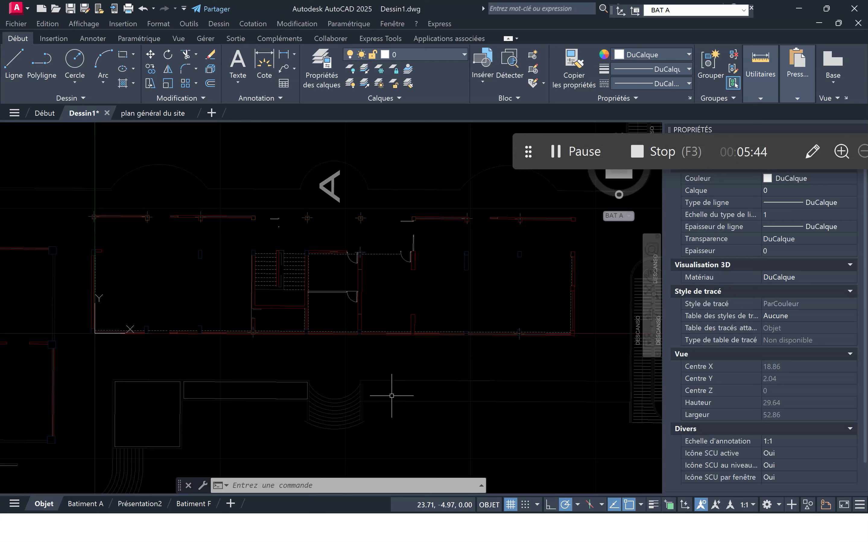
Step: Start a new named view called BATIMENT A in the category PLANS SECURITE INCENDIE
click(178, 39)
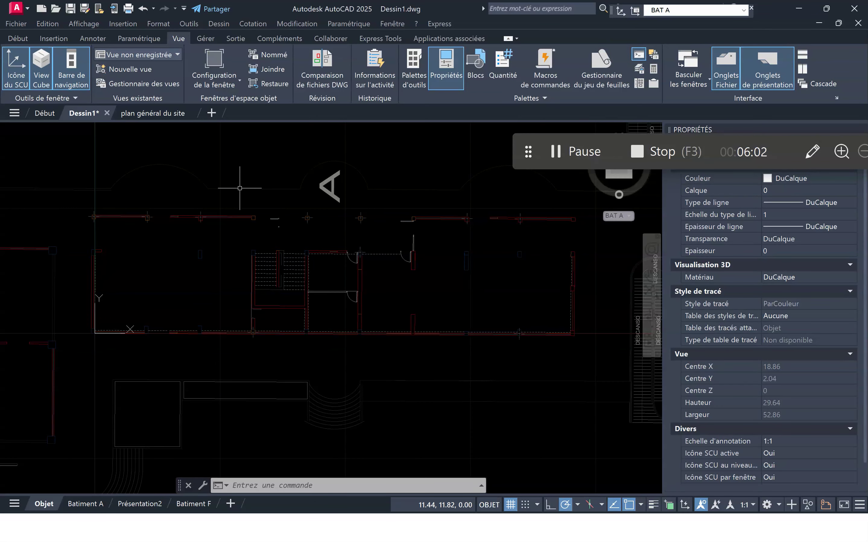
click(165, 86)
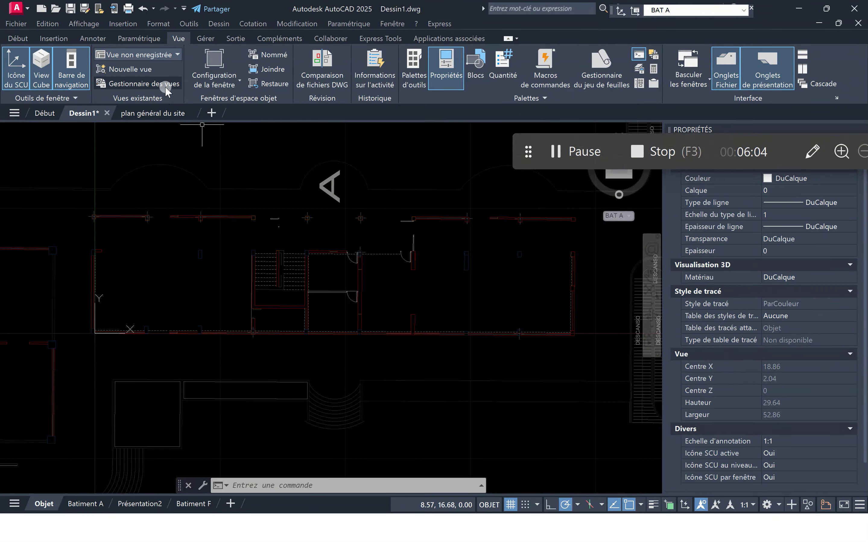
click(179, 72)
click(132, 70)
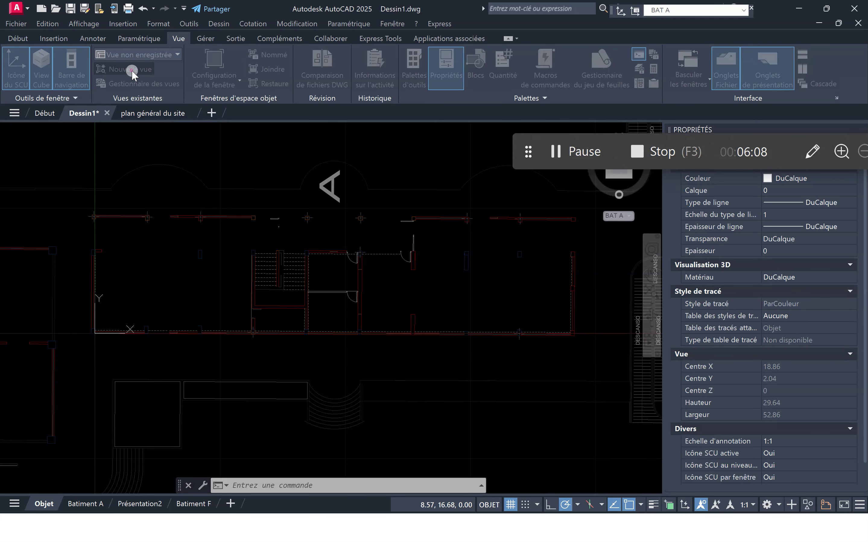
drag(577, 90, 346, 105)
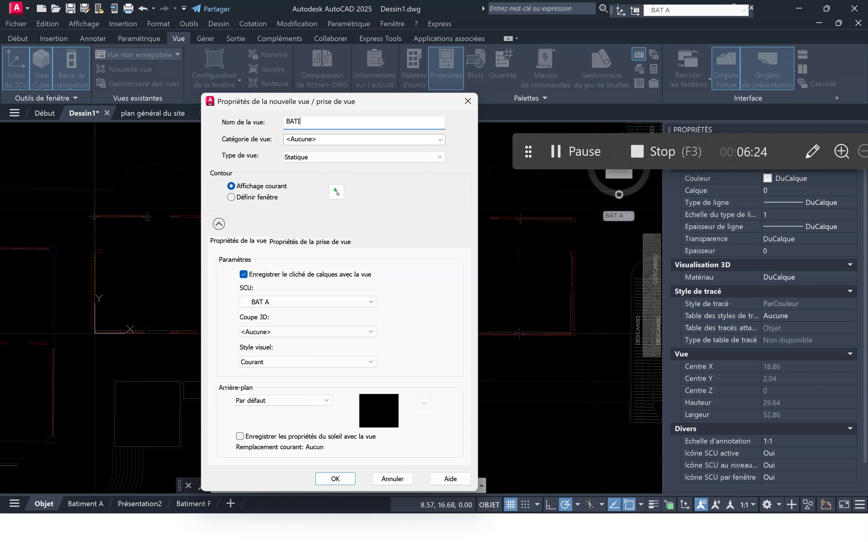
text(MENT A)
key(Tab)
key(Tab)
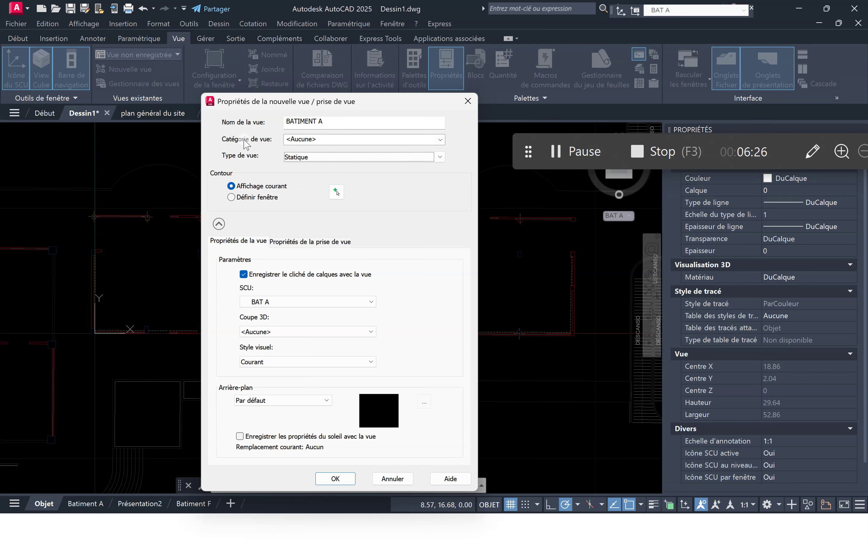
click(324, 140)
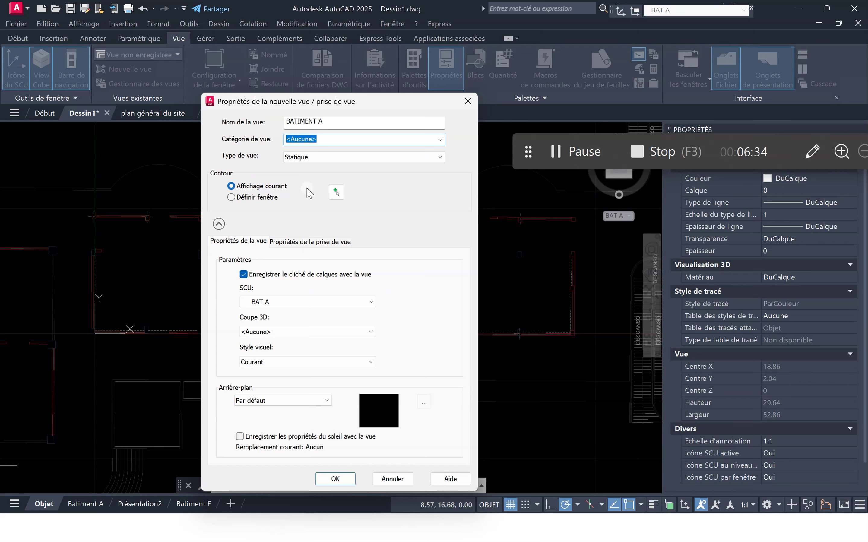
text(PLANS SECURITE INCENDIE)
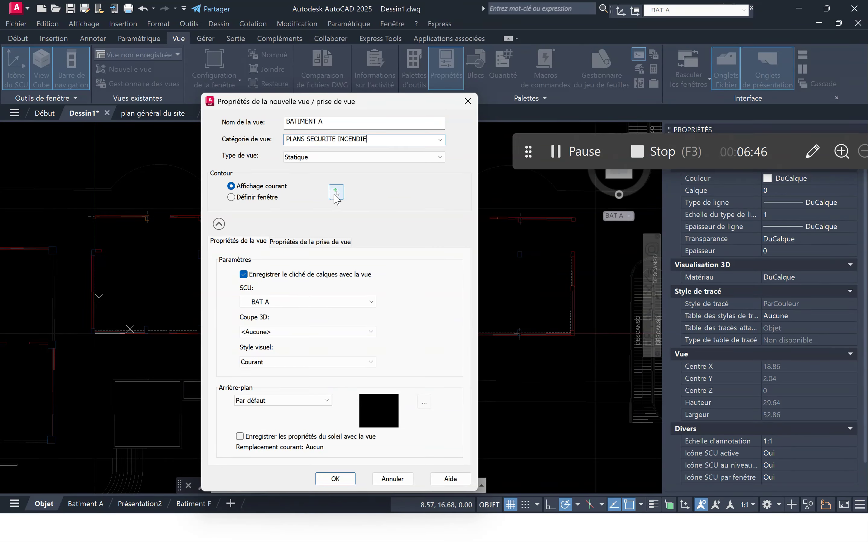
Step: Define the view's boundary with a window drawn closely around building A
click(232, 197)
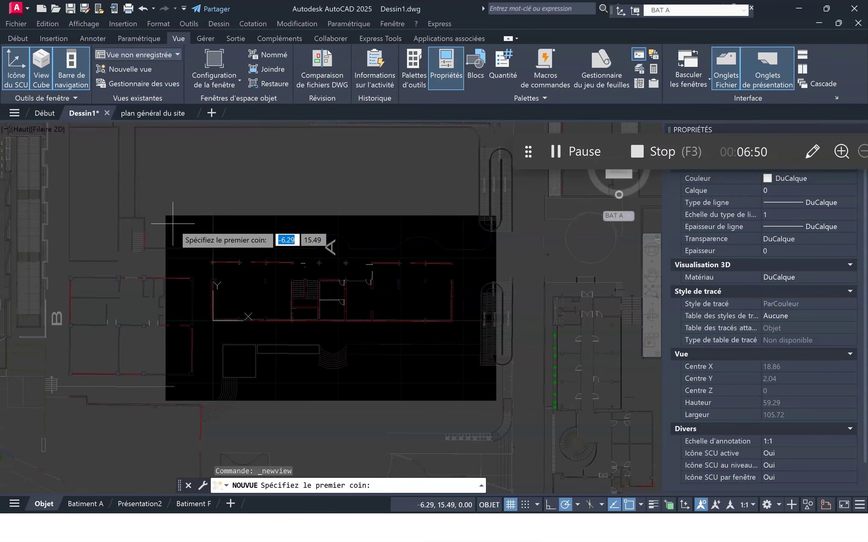
click(202, 247)
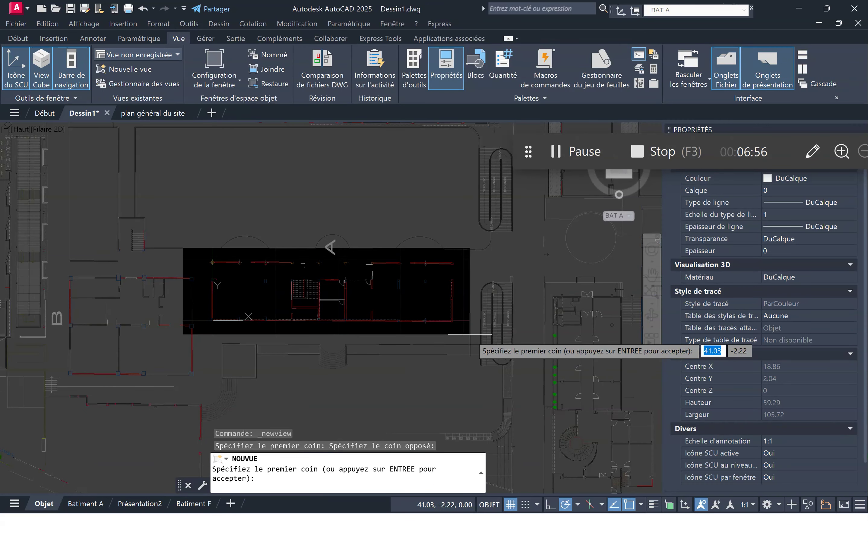
scroll(400, 311, up, 2)
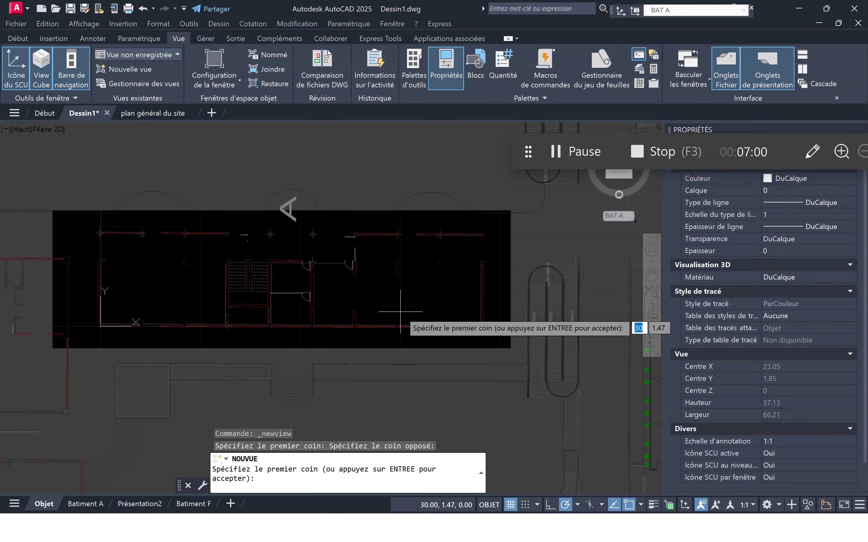
key(Return)
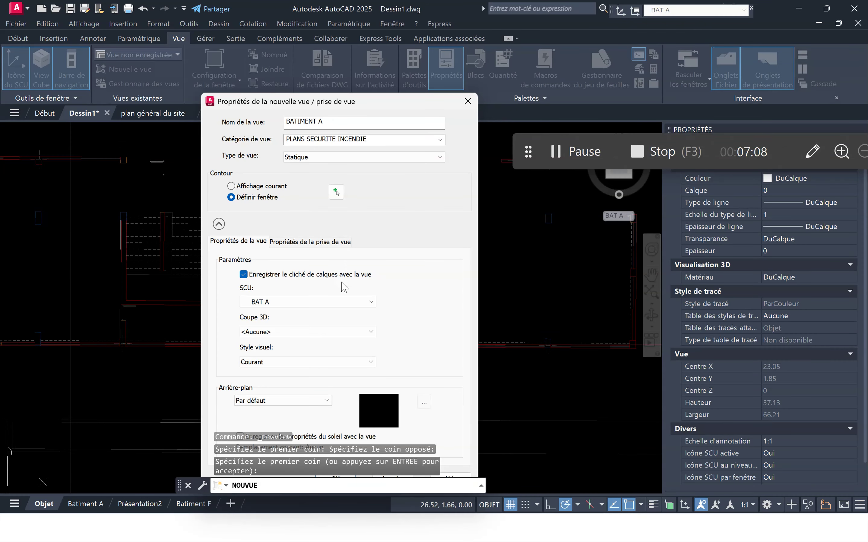
Step: Redefine the BATIMENT A view's boundary with a larger window around the building and save the view
click(337, 193)
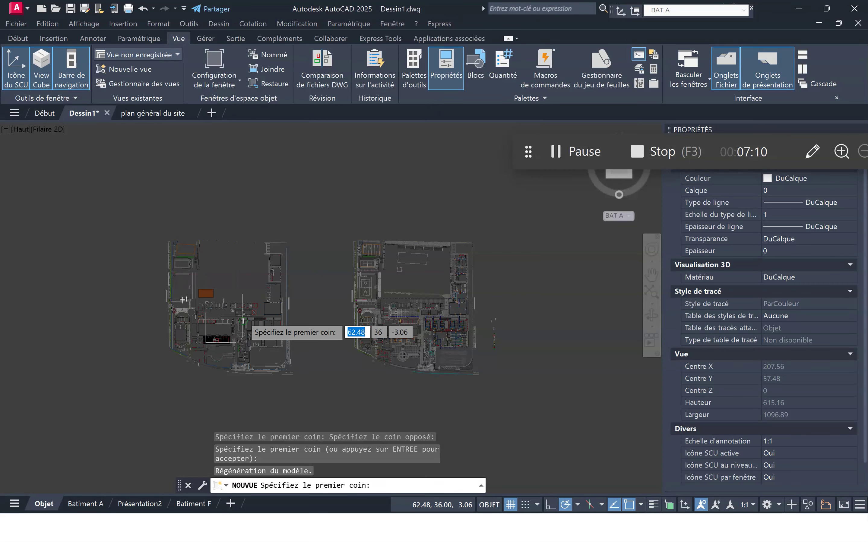
scroll(217, 344, up, 10)
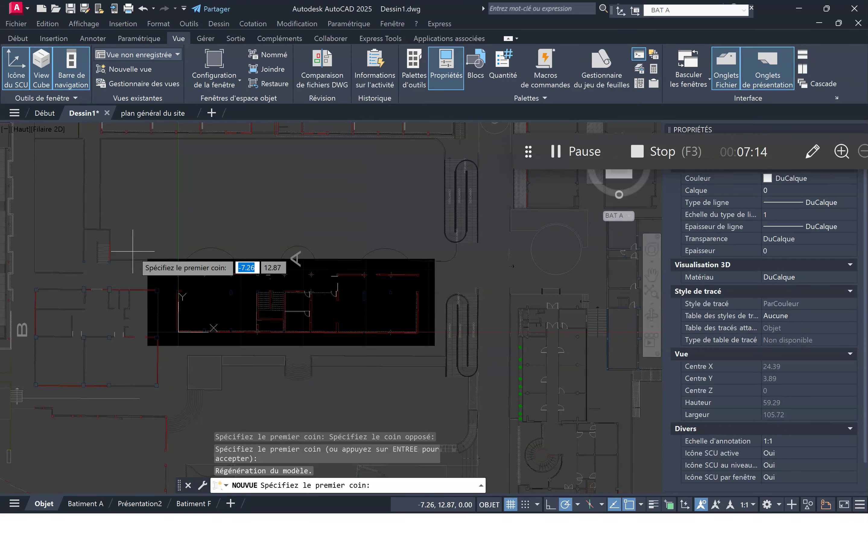
click(133, 245)
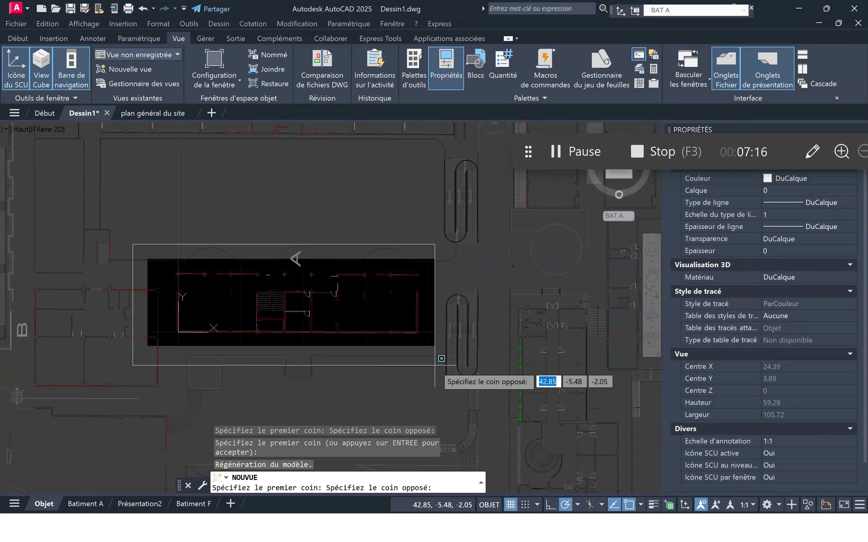
click(446, 366)
key(Return)
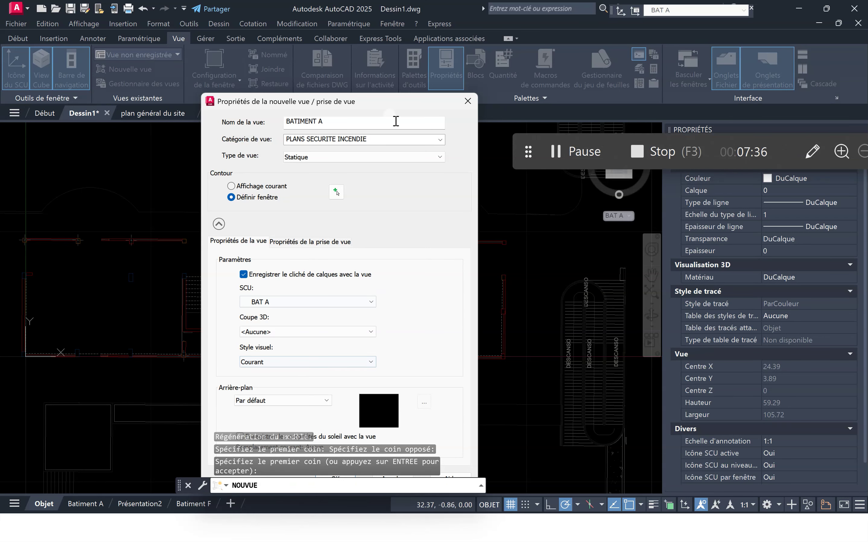
drag(408, 105, 394, 59)
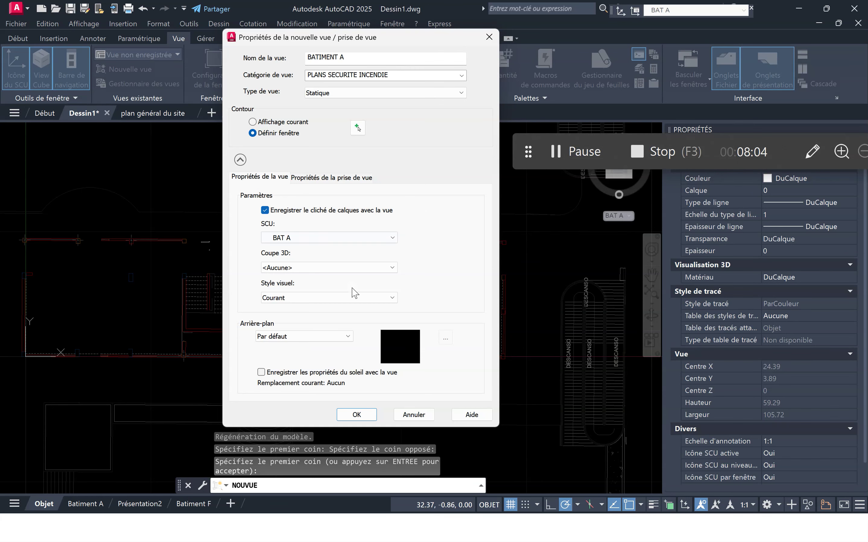
click(357, 415)
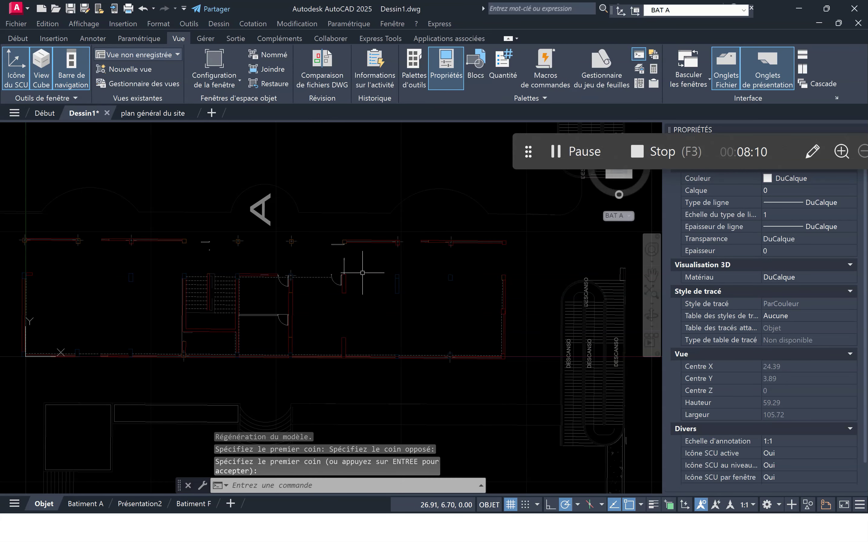
Step: Restore the BAT F coordinate system and frame building F in the drawing area
click(619, 216)
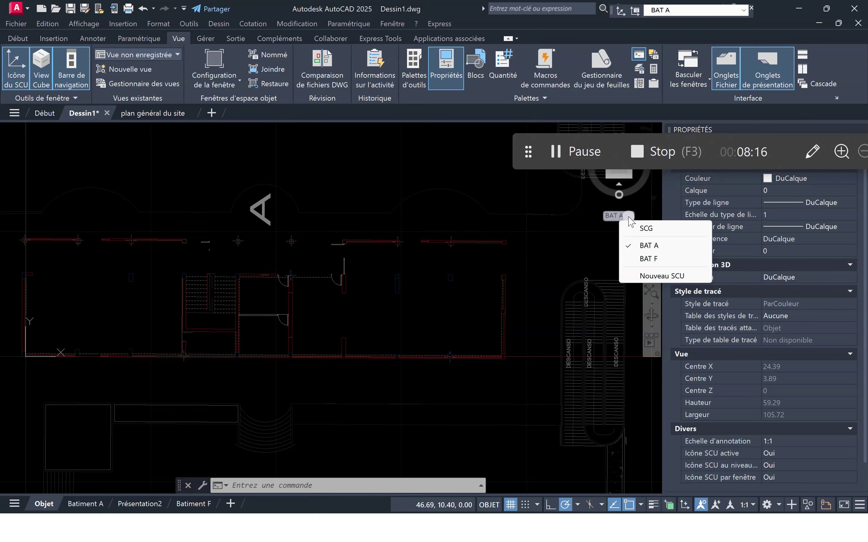
click(646, 260)
scroll(321, 142, up, 5)
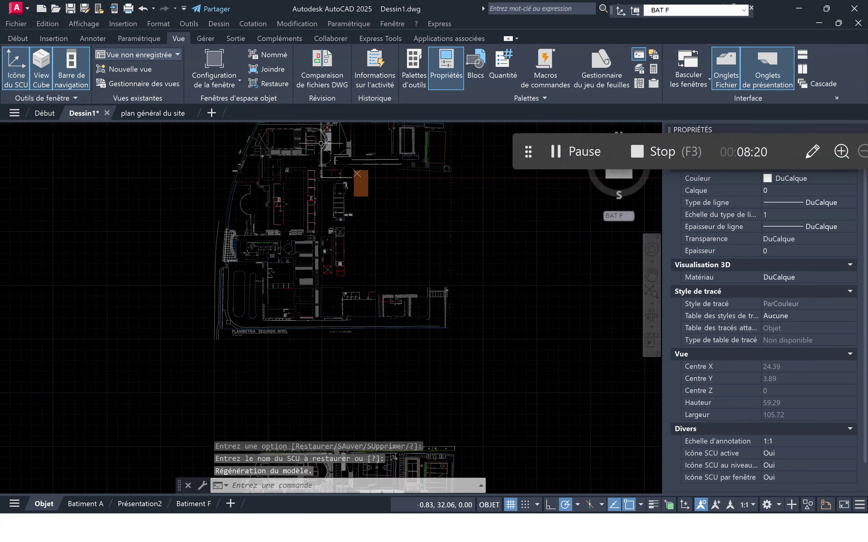
scroll(209, 236, up, 3)
scroll(329, 257, up, 3)
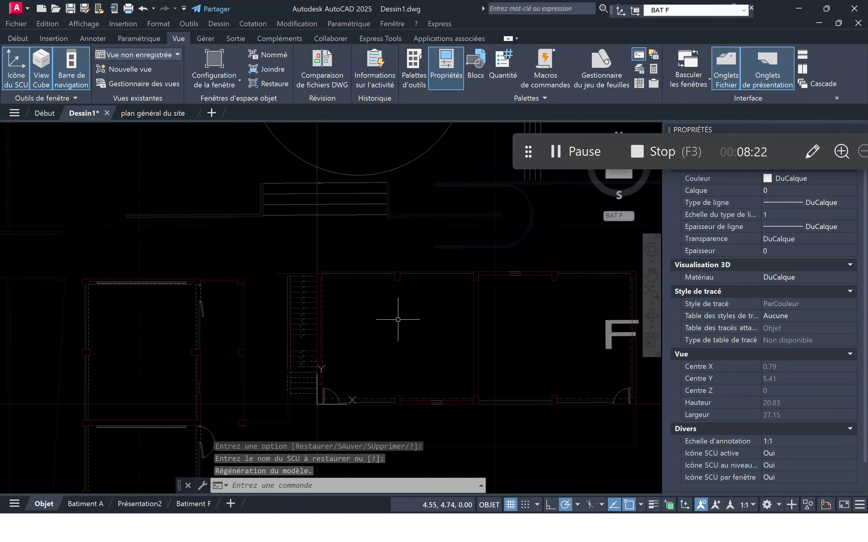
scroll(405, 321, down, 4)
middle_drag(415, 320, 330, 289)
scroll(331, 292, up, 4)
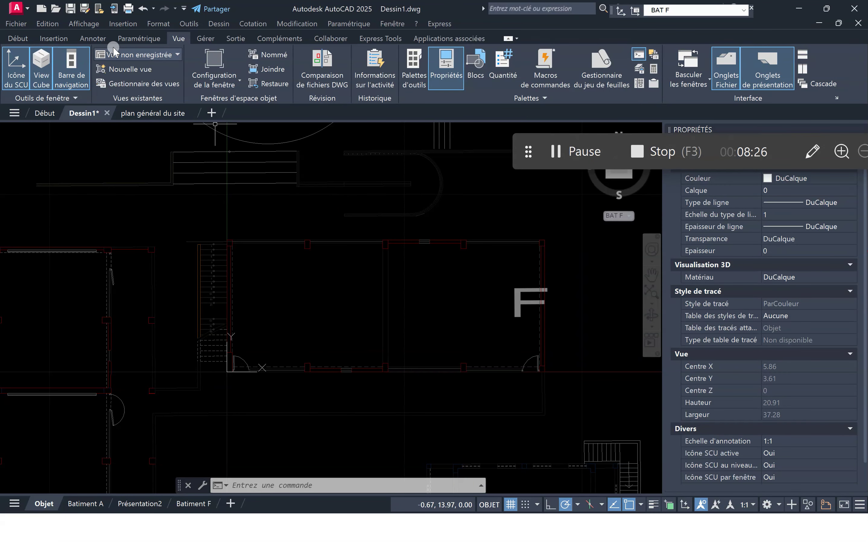
Step: Save the current display as a named view called BATIMENT F in the category PLANS SECURITE INCENDIE
click(139, 71)
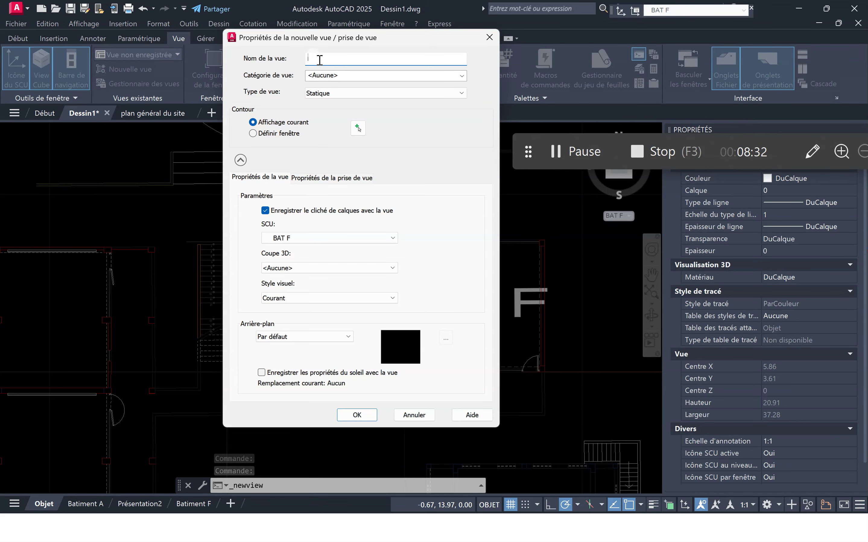
text(BATIMENT F)
key(Tab)
click(461, 76)
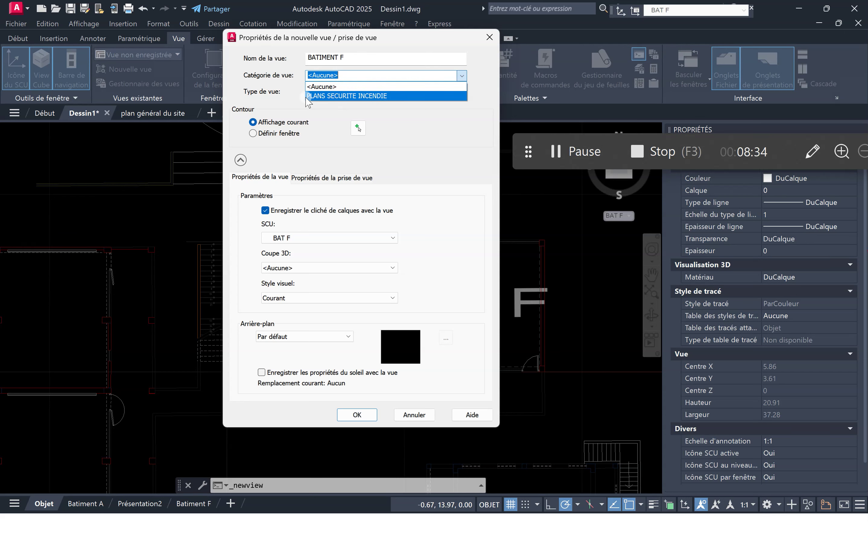
click(336, 96)
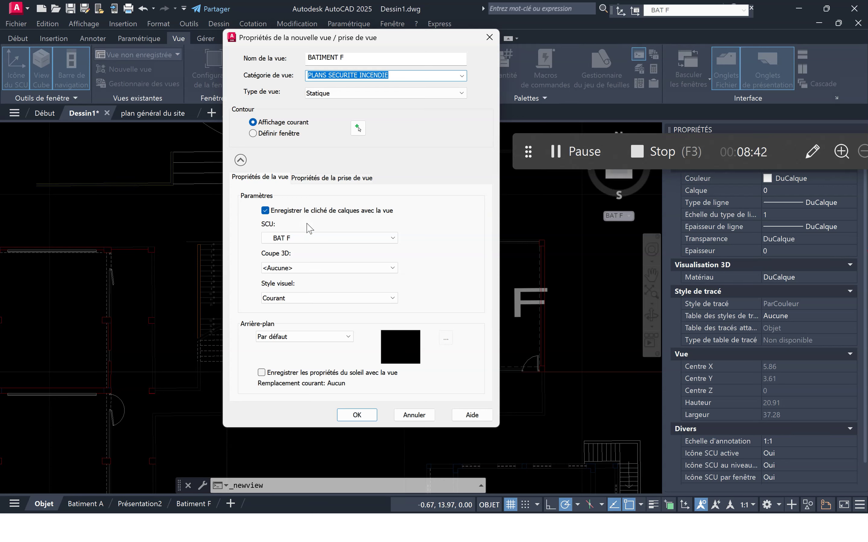
click(359, 415)
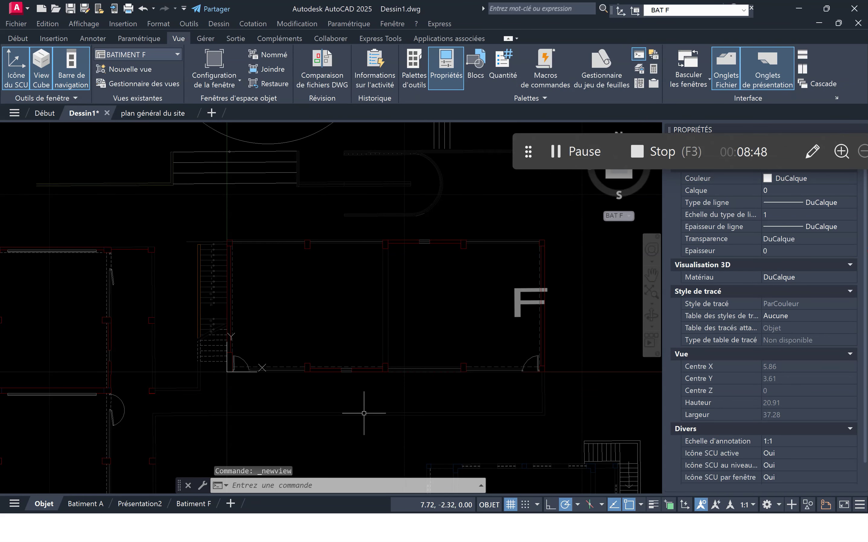
Step: Examine the properties of the saved BATIMENT A view among the model views
scroll(364, 413, up, 2)
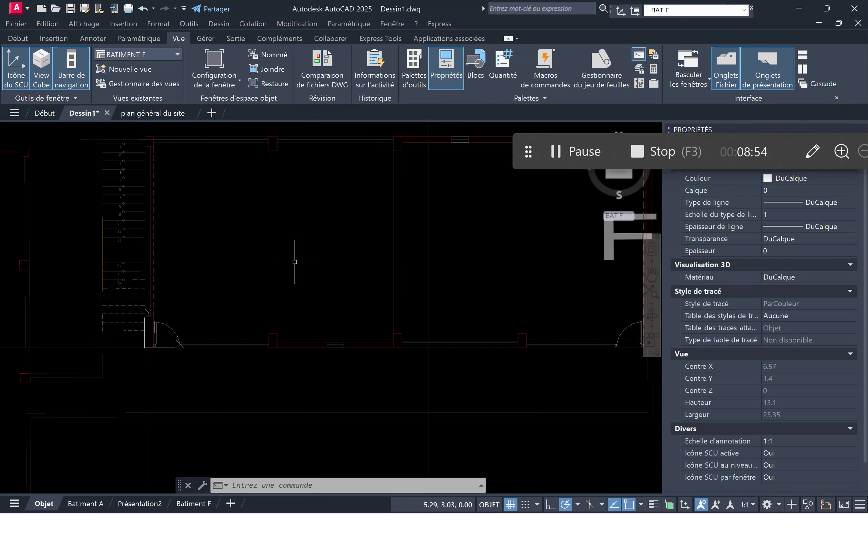
click(136, 85)
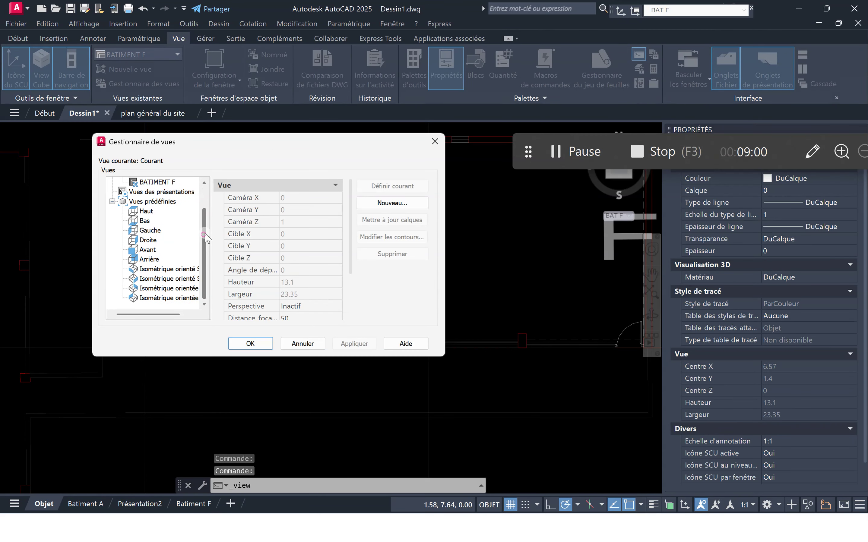
scroll(197, 229, up, 1)
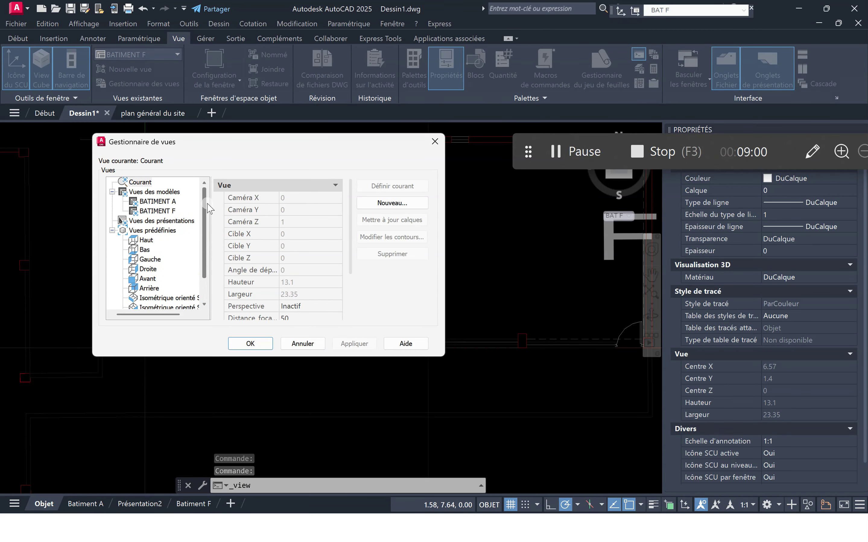
click(163, 202)
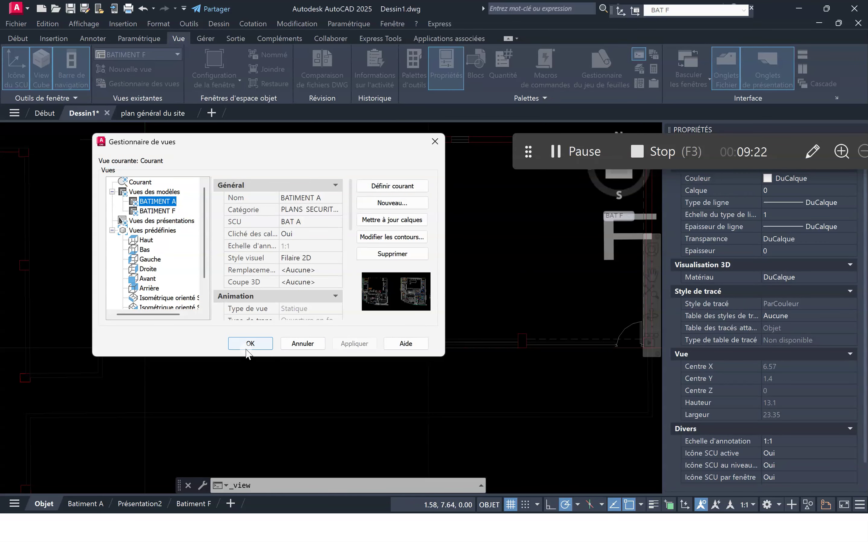
click(258, 345)
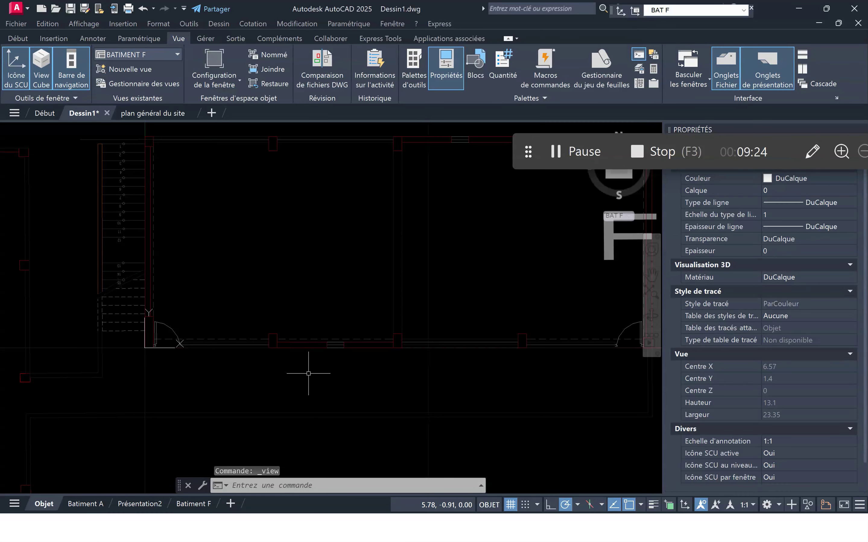
Step: Frame the whole first-level site plan and save it as the named view PLAN MASSE RDC in a new category PLAN GENERAL
middle_click(360, 405)
middle_click(360, 404)
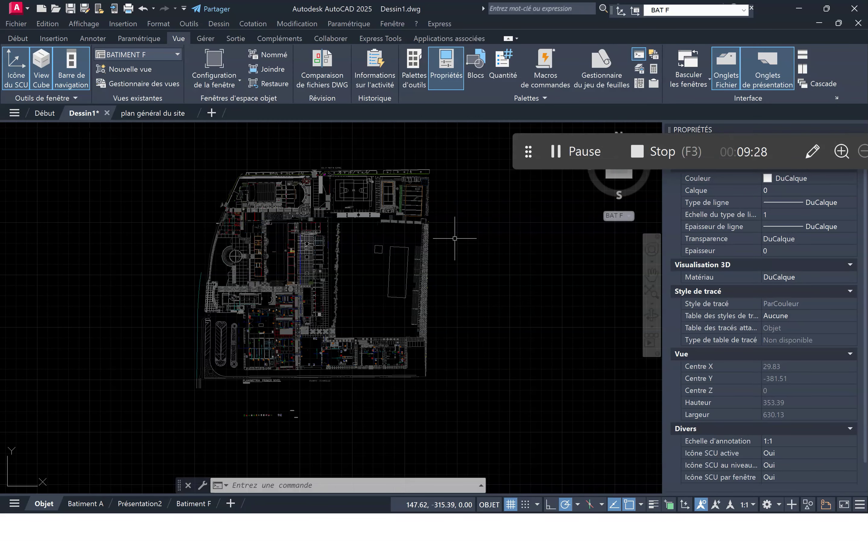
mouse_move(375, 251)
middle_down()
mouse_move(388, 257)
mouse_move(375, 254)
middle_up()
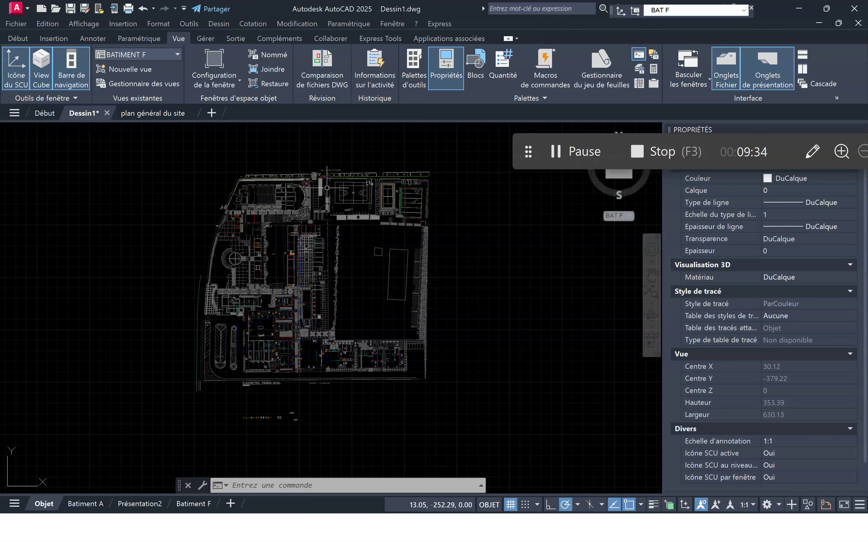
click(121, 69)
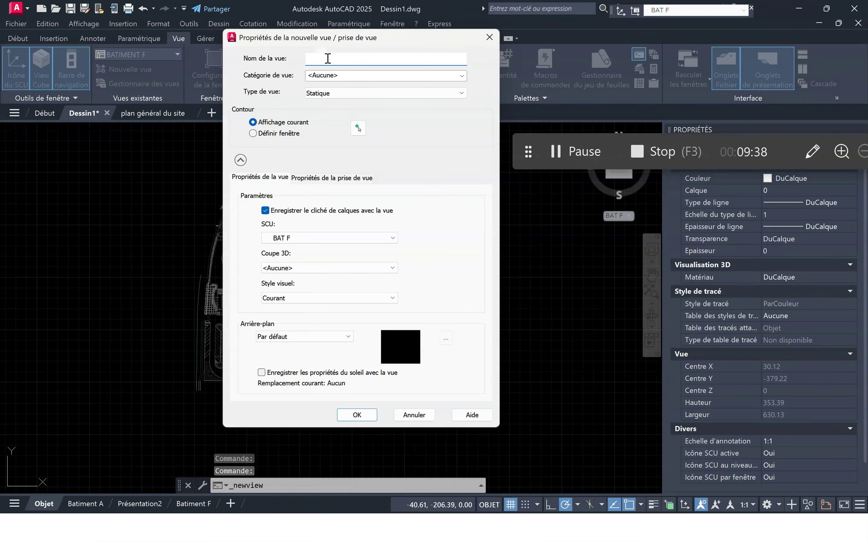
text(PLAN MASSE RDC)
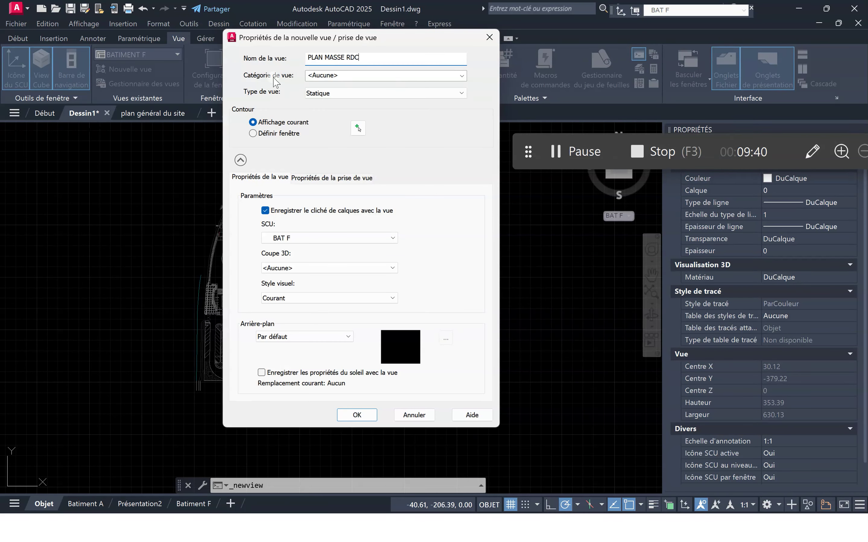
click(462, 76)
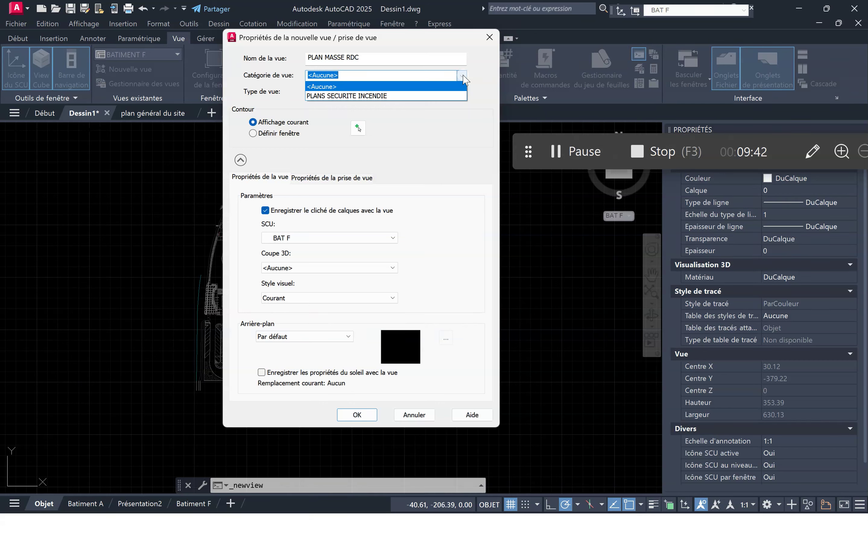
click(462, 76)
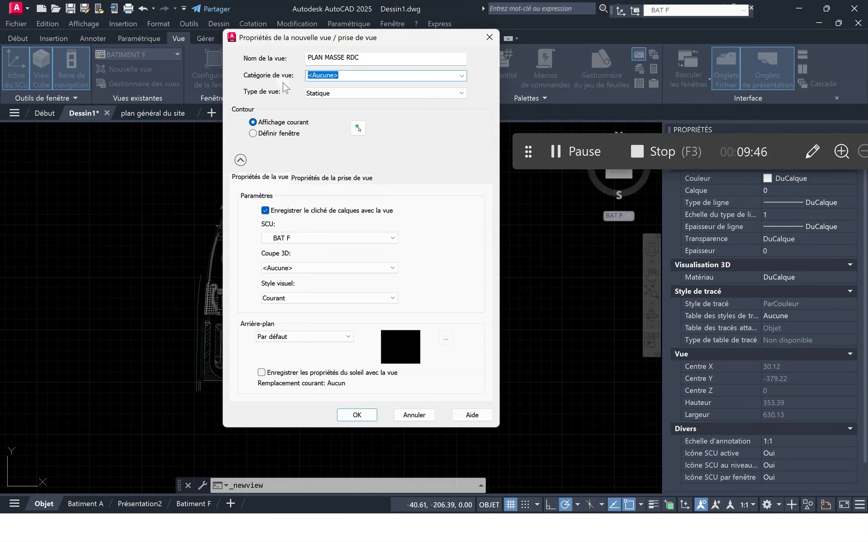
text(PLAN GENERAL)
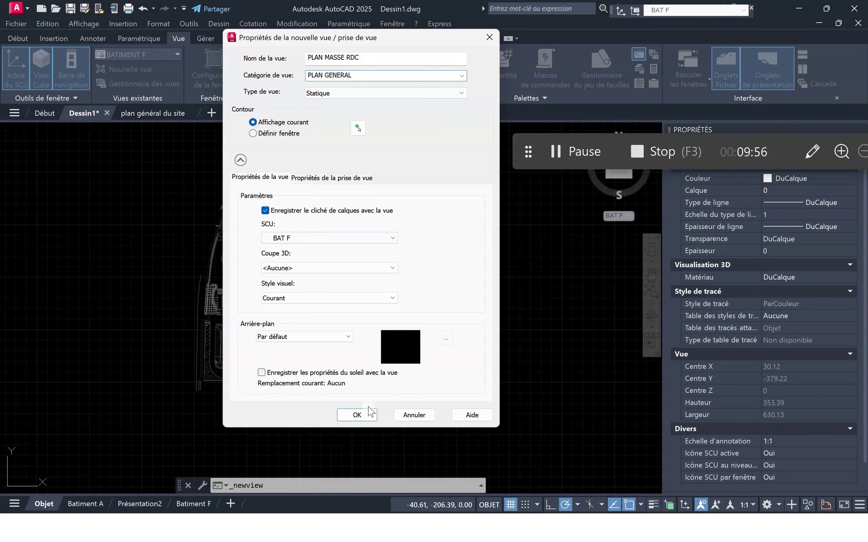
click(357, 415)
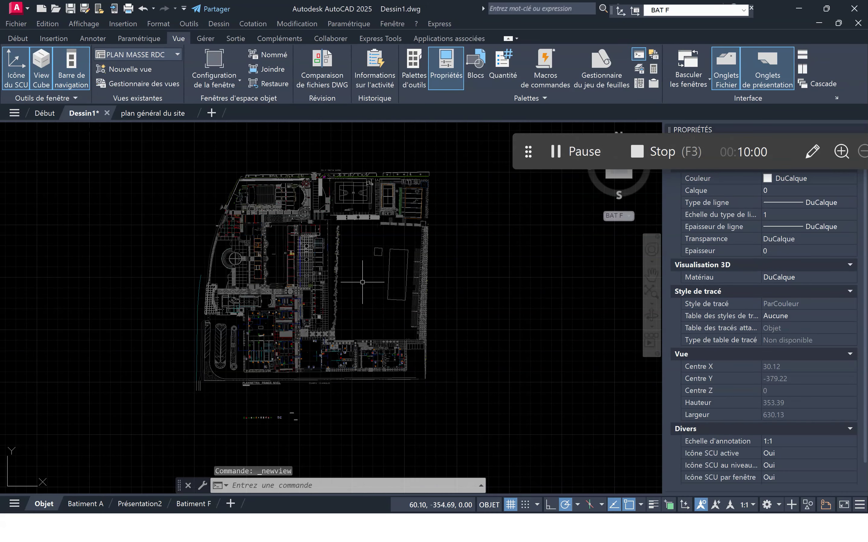
Step: Frame the whole second-level site plan and save it as the named view PLANS ETAGE R+1 in the category PLAN GENERAL
scroll(341, 239, down, 5)
scroll(341, 239, up, 5)
middle_drag(356, 209, 360, 315)
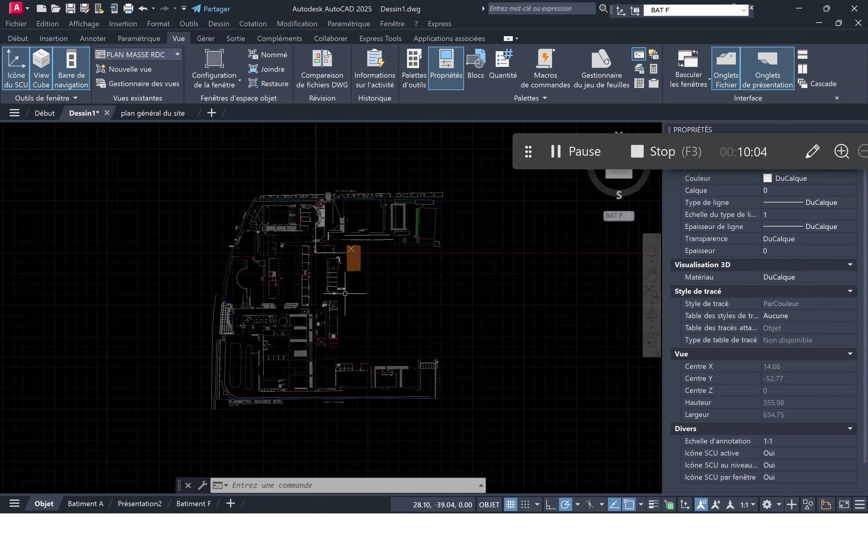
click(143, 69)
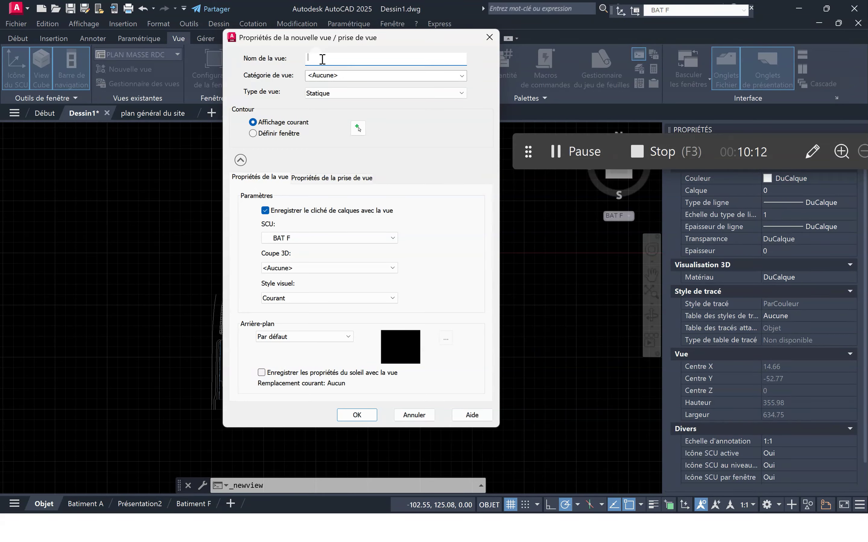
text(PLANS ETAGES)
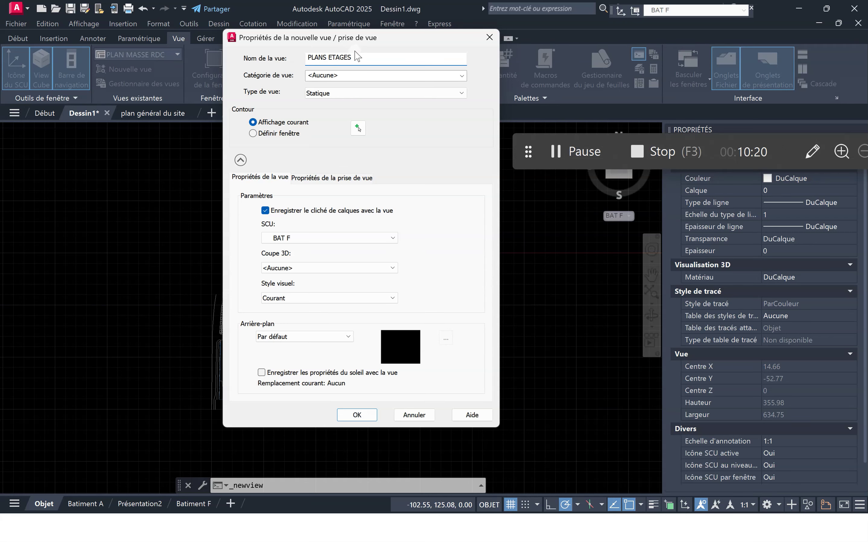
drag(353, 56, 349, 57)
click(406, 75)
click(461, 76)
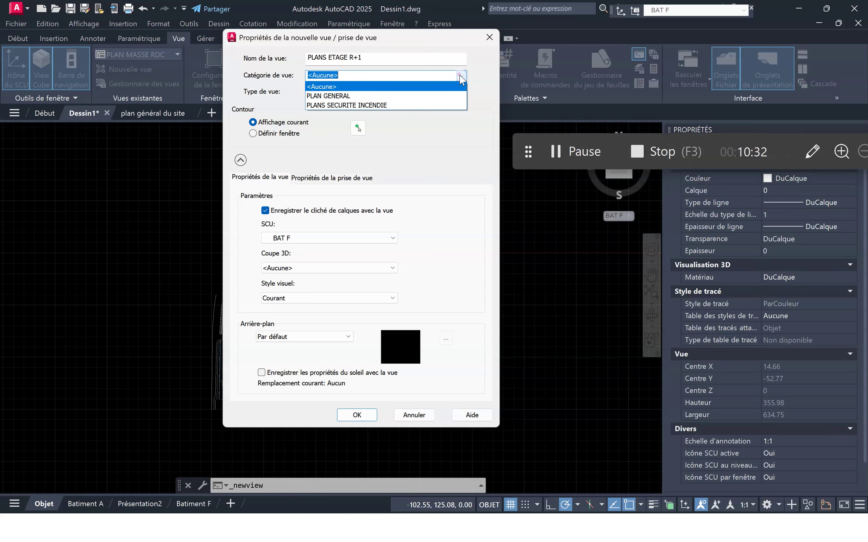
click(371, 96)
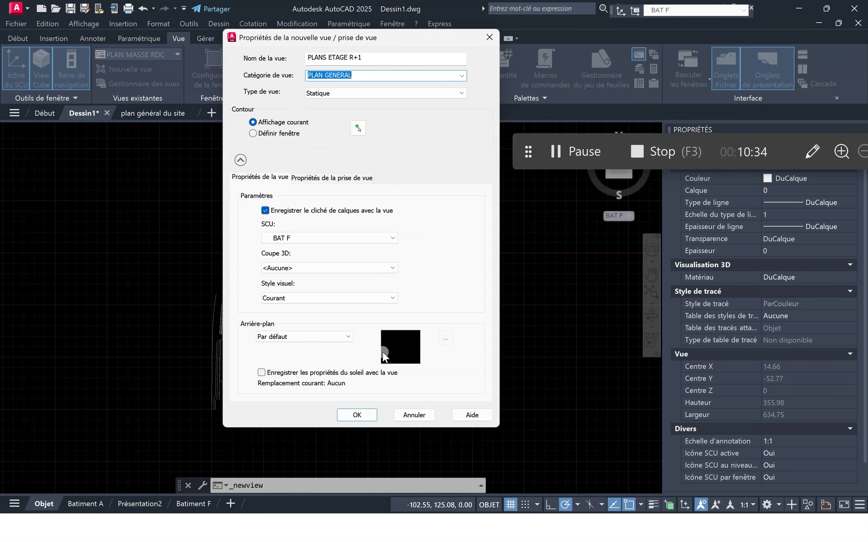
click(359, 415)
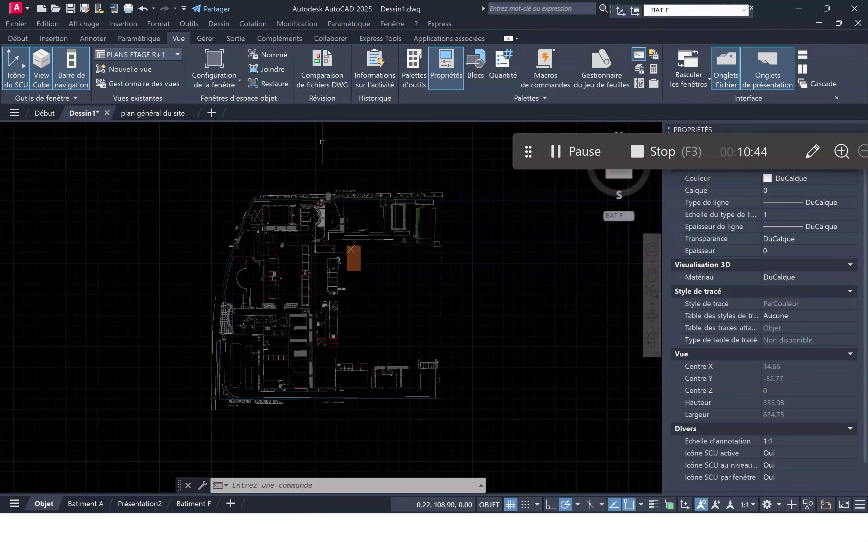
Step: Switch between the saved BATIMENT A and BATIMENT F views to check how they are restored
click(176, 55)
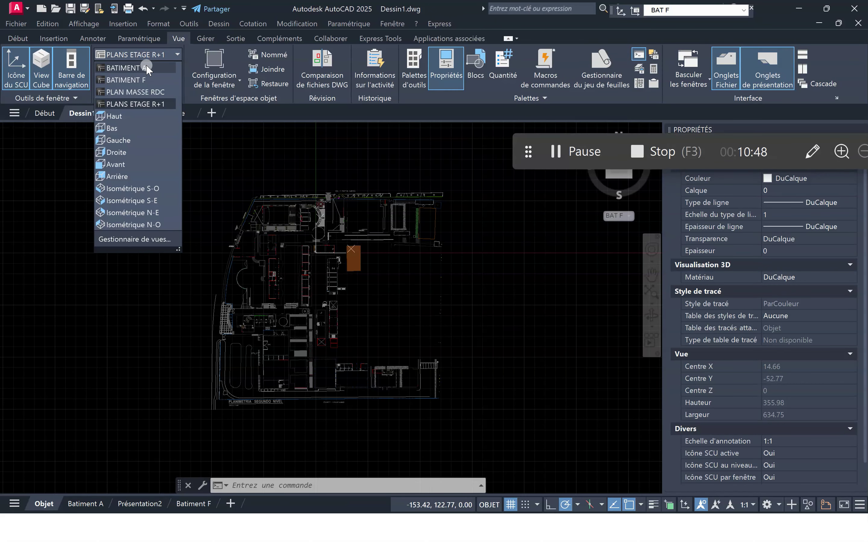
click(144, 67)
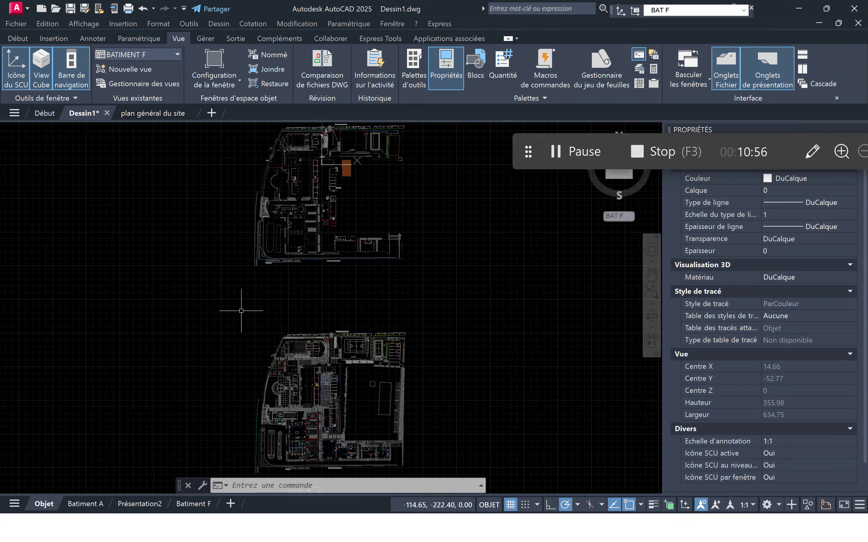
click(179, 51)
click(153, 69)
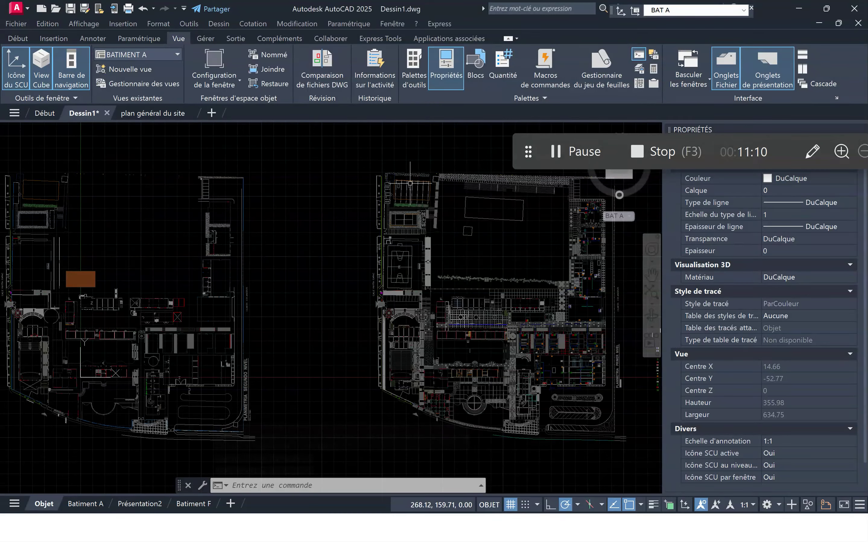
Step: Turn off the coordinate system setting that switches to plan view whenever the SCU is modified
click(635, 11)
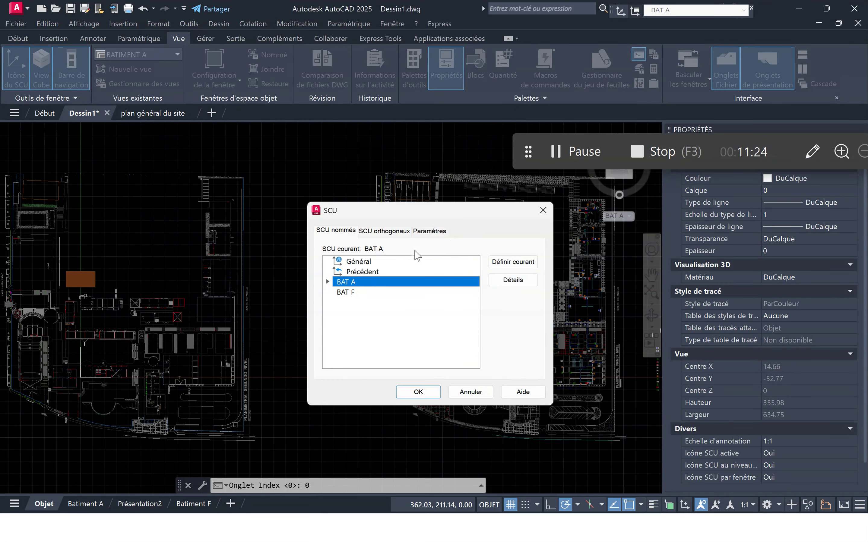
click(430, 231)
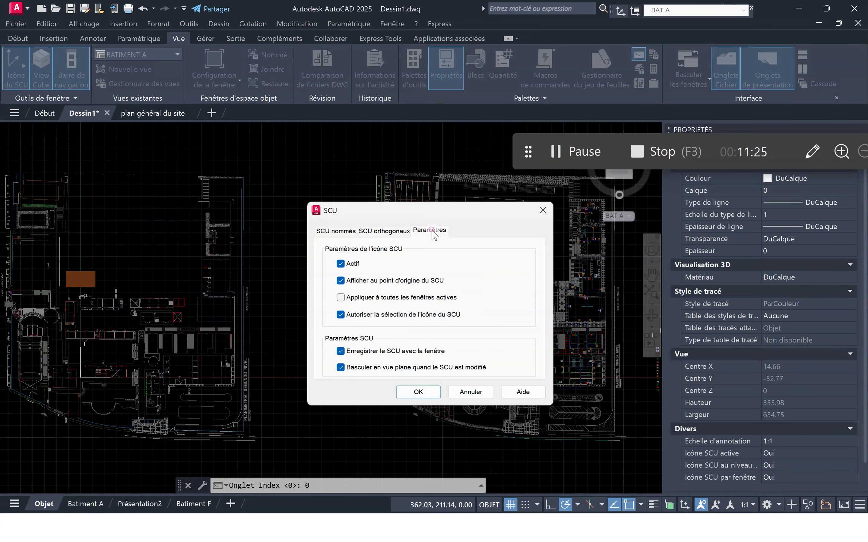
click(341, 367)
click(419, 391)
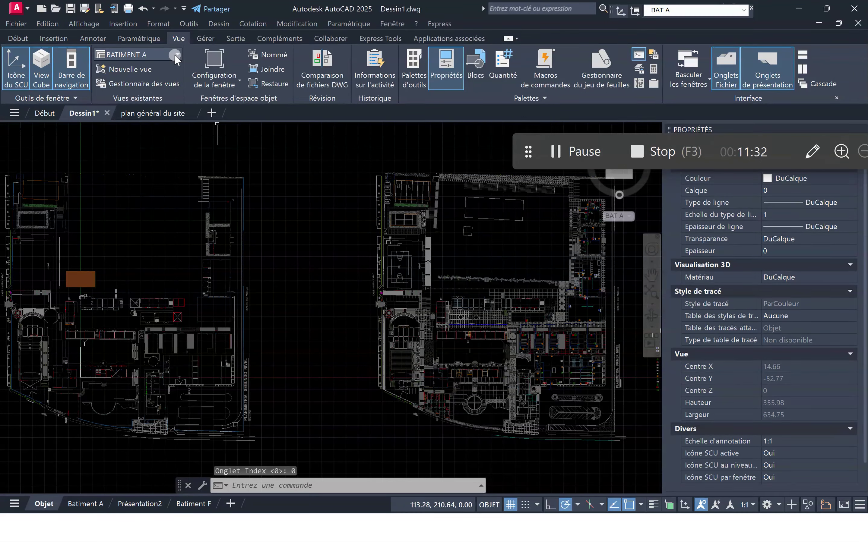
Step: Restore the BATIMENT F named view, followed by the BATIMENT A view, to test their saved framing
click(175, 55)
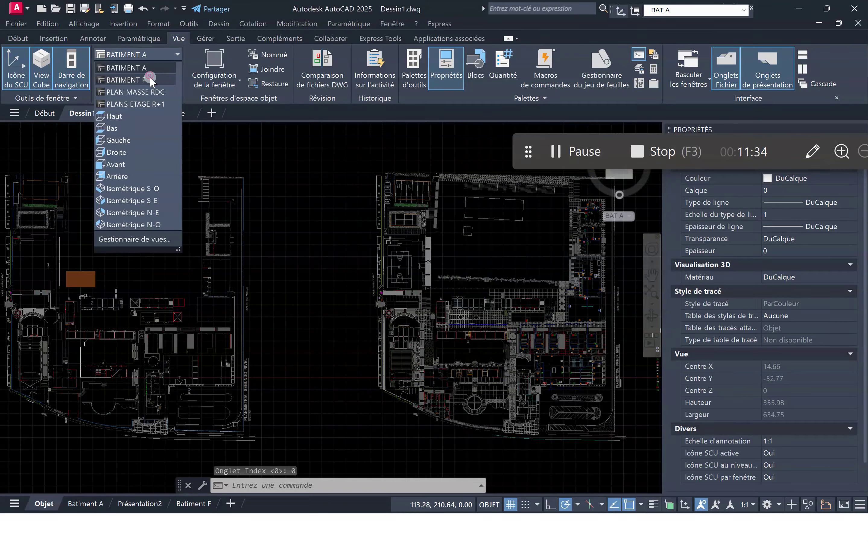
click(150, 77)
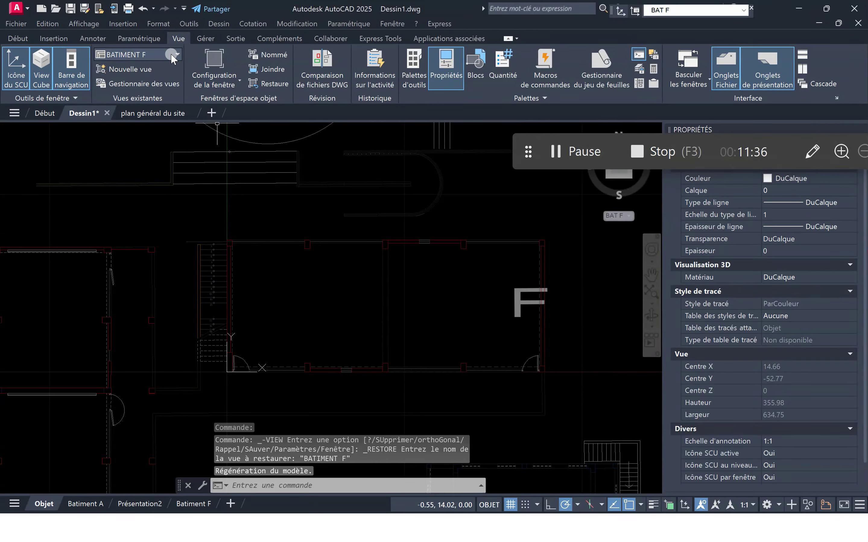
click(172, 55)
click(153, 69)
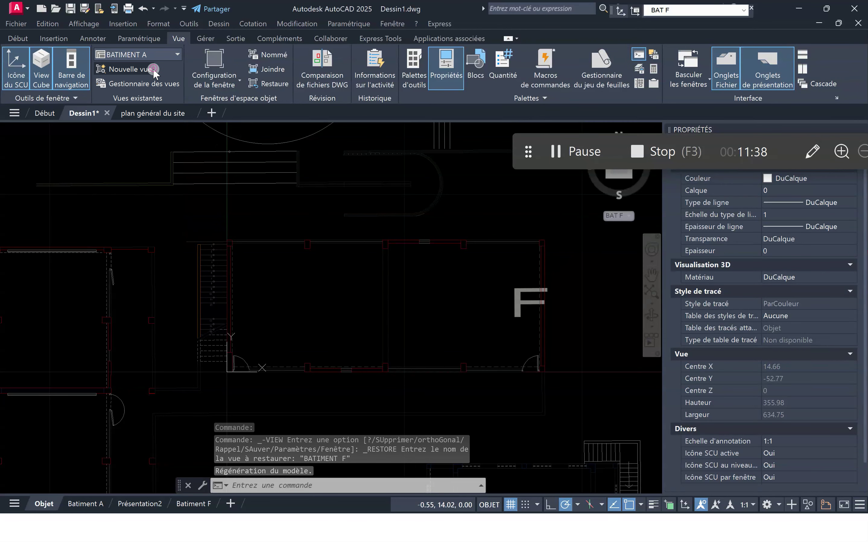